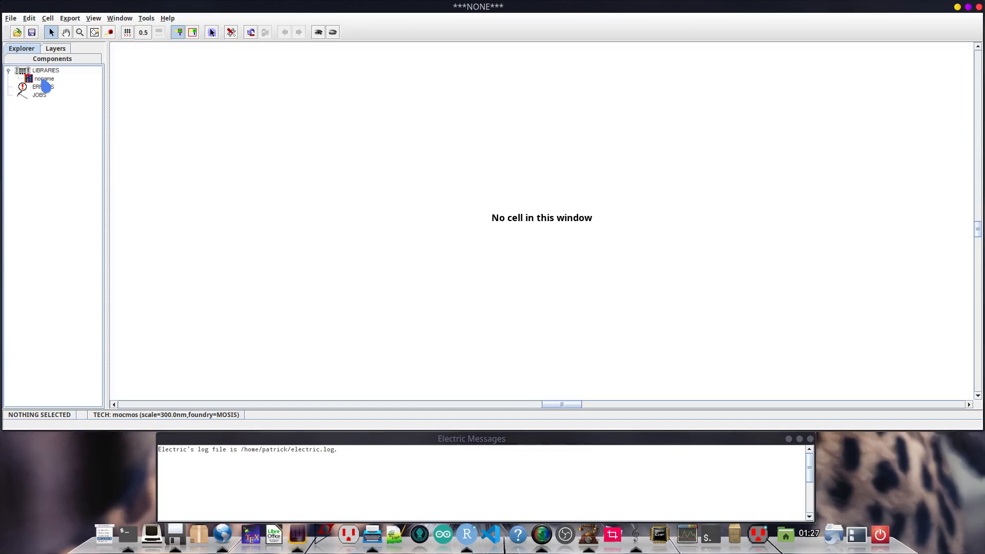
- Save the noname library as exemplos.jelib in the electric folder
left_click(44, 80)
left_click(31, 32)
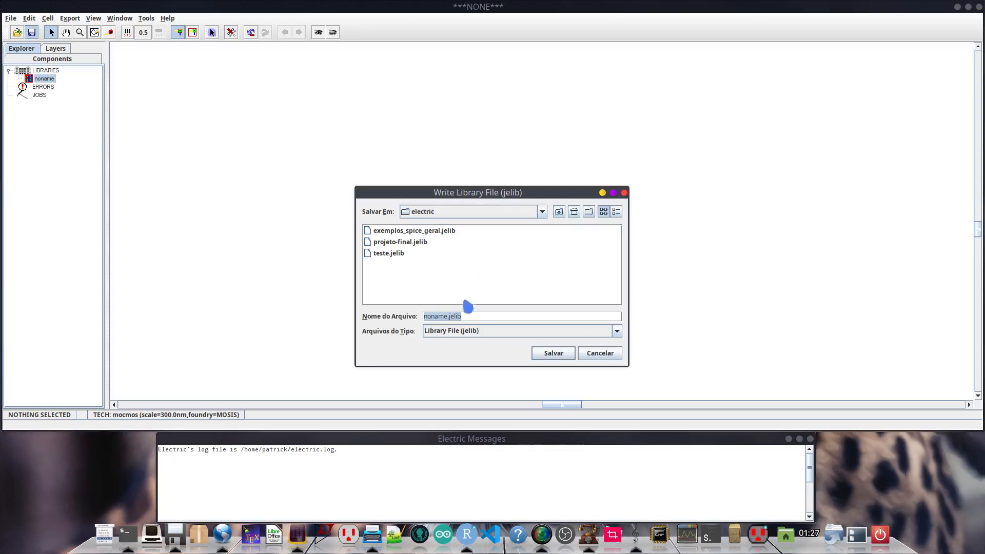
left_click(477, 314)
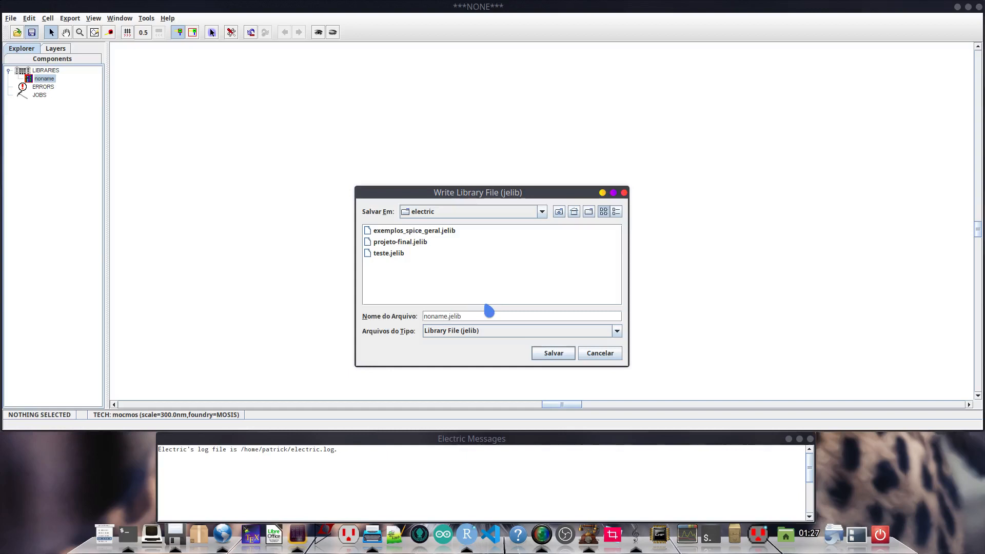
key("BackSpace")
key("BackSpace")
key("BackSpace")
key("BackSpace")
key("BackSpace")
key("BackSpace")
type("exemplos")
left_click(560, 358)
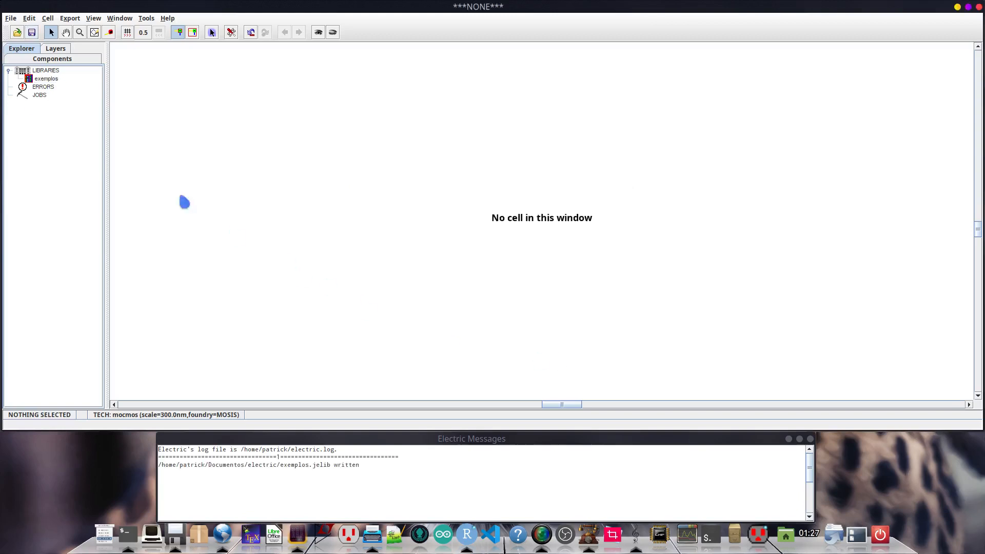
- Start a new cell in the exemplos library with the schematic view, enlarging the dialog to show every view type
left_click(50, 80)
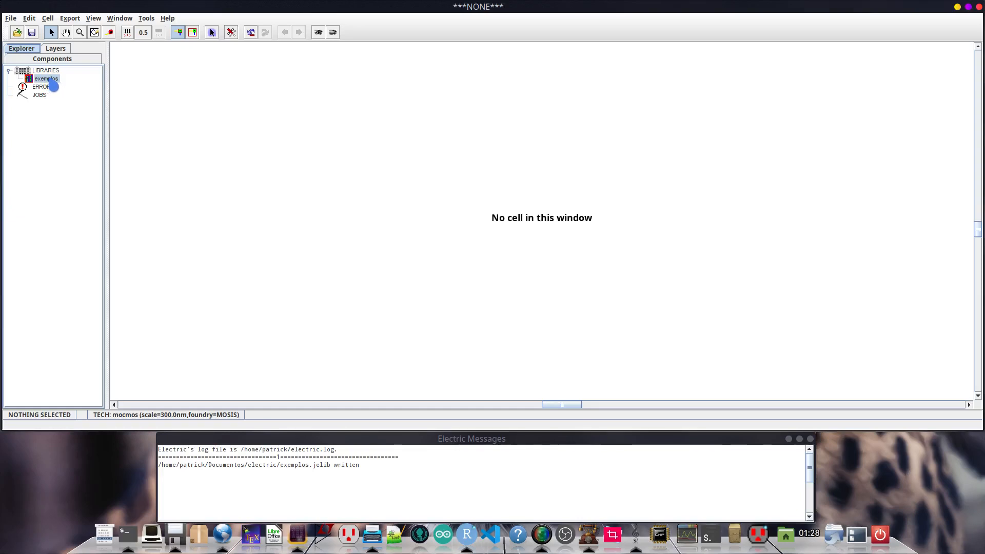
left_click(52, 20)
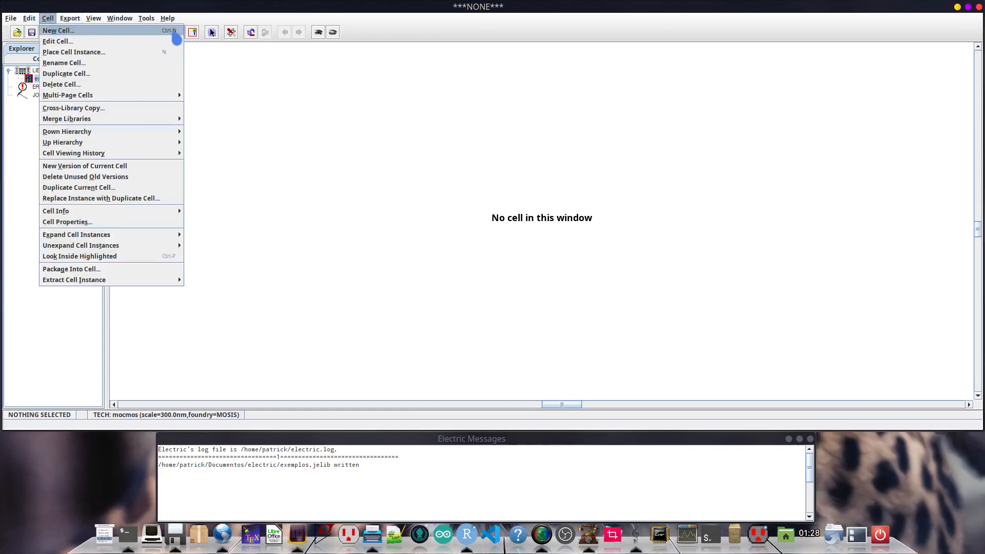
left_click(176, 37)
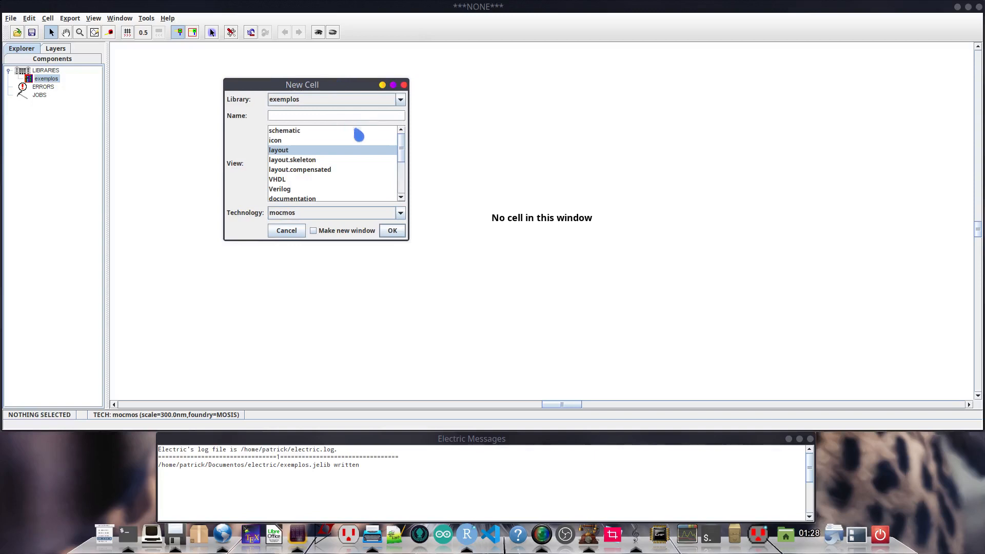
left_click(315, 132)
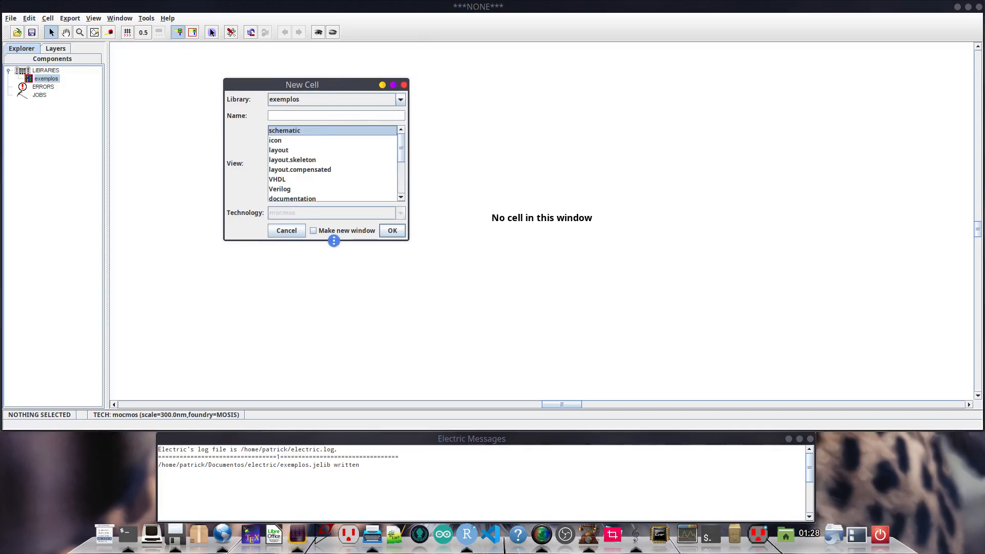
left_click_drag(336, 239, 316, 331)
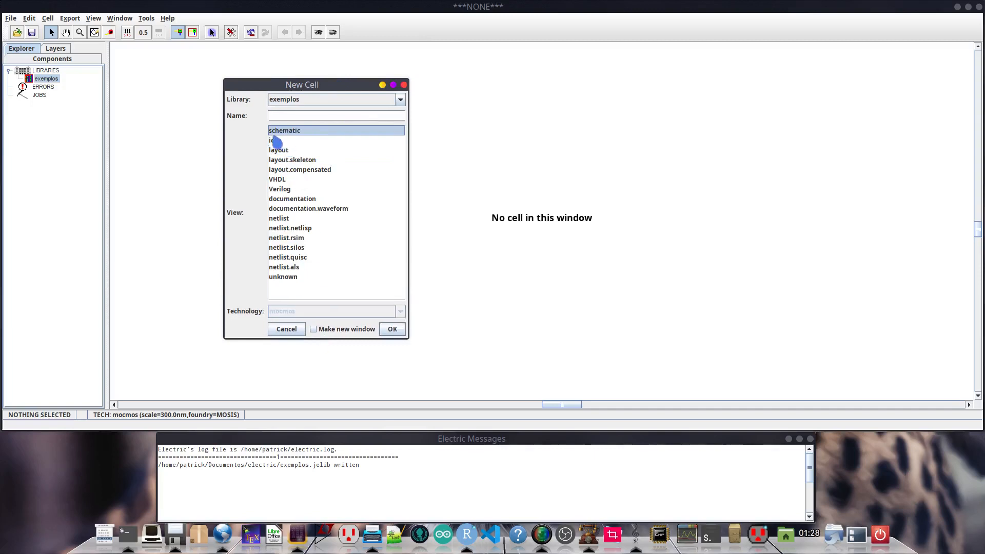
- Look through the other available cell views, including icon, layout, VHDL, Verilog, documentation and documentation.waveform
left_click(277, 143)
left_click(285, 153)
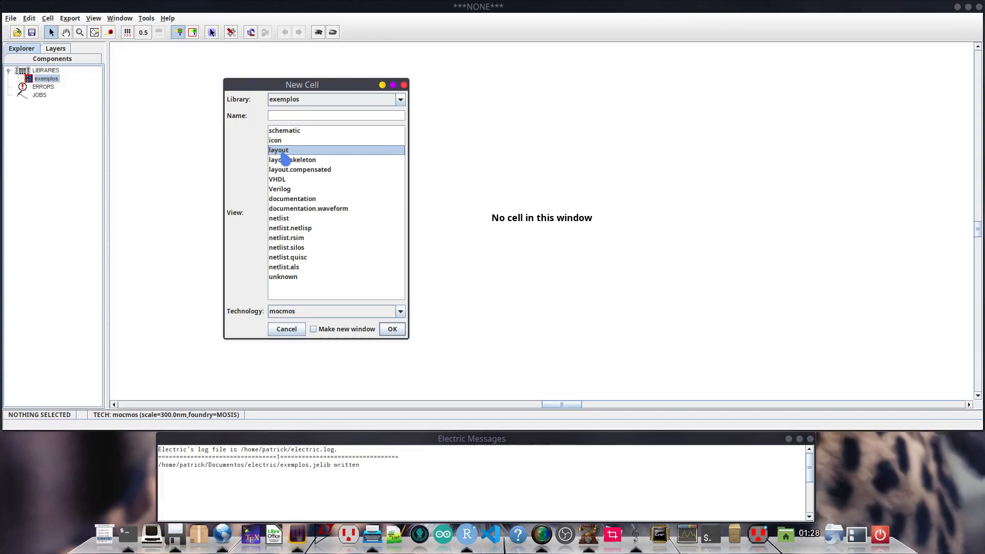
left_click(279, 180)
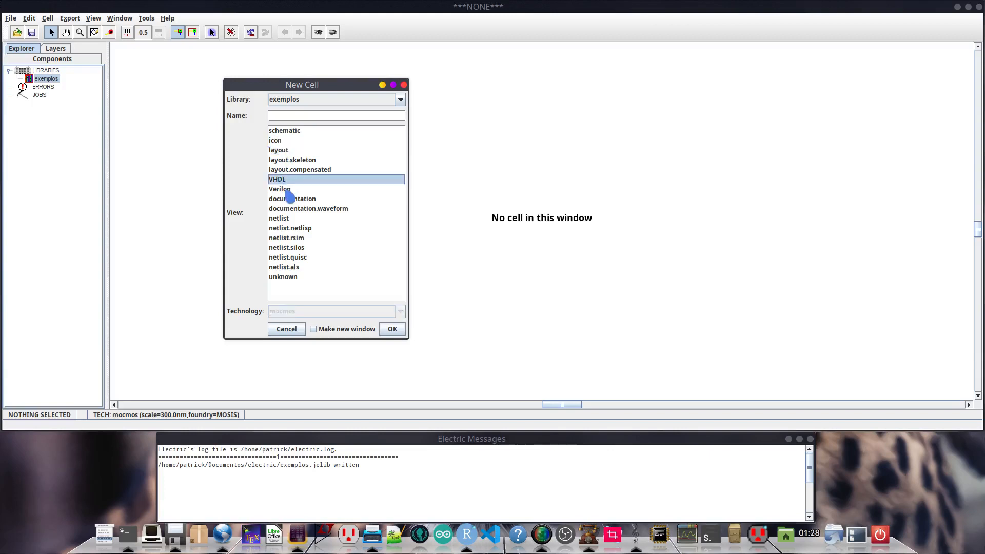
left_click(286, 190)
left_click(299, 200)
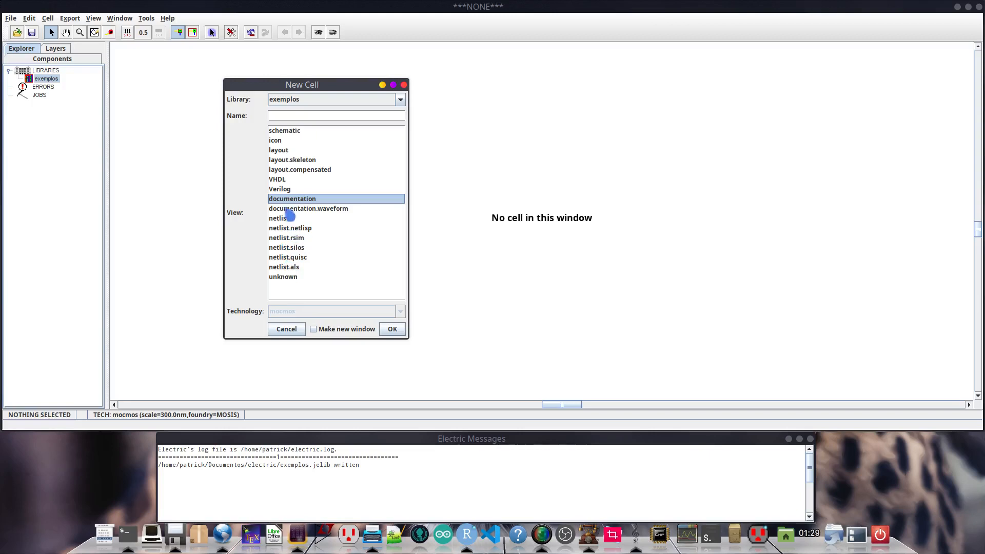
left_click(286, 209)
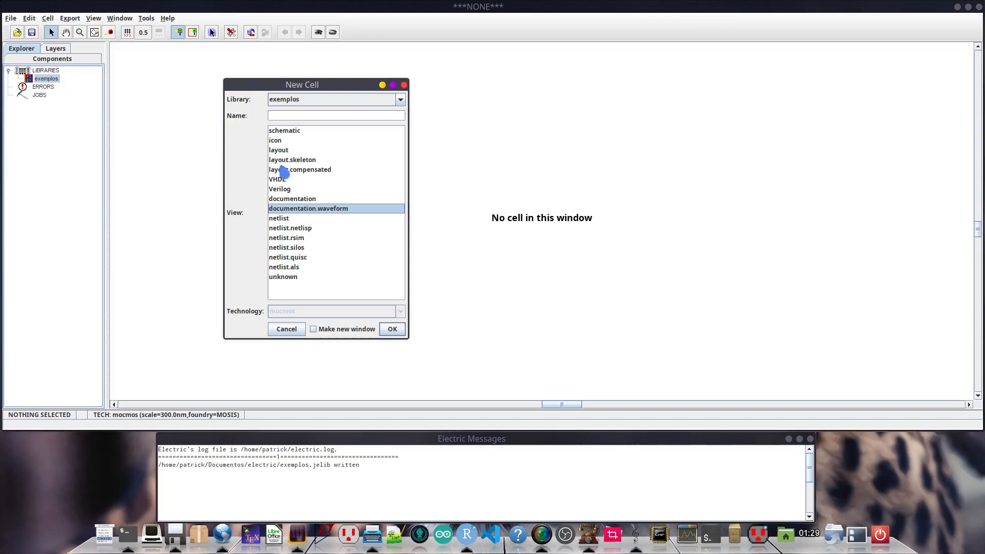
- Create a schematic cell named divisor_resistivo in the exemplos library
left_click(288, 132)
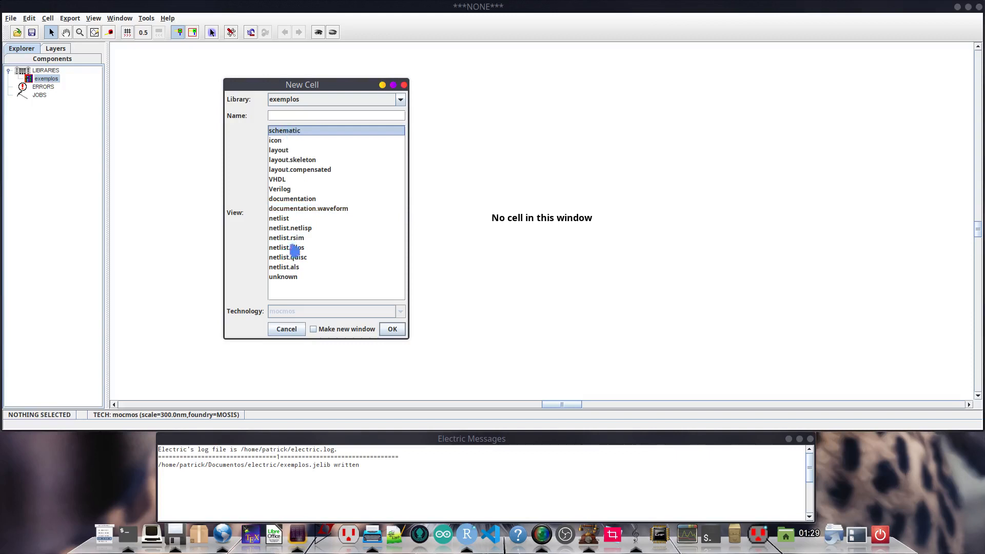
left_click(300, 116)
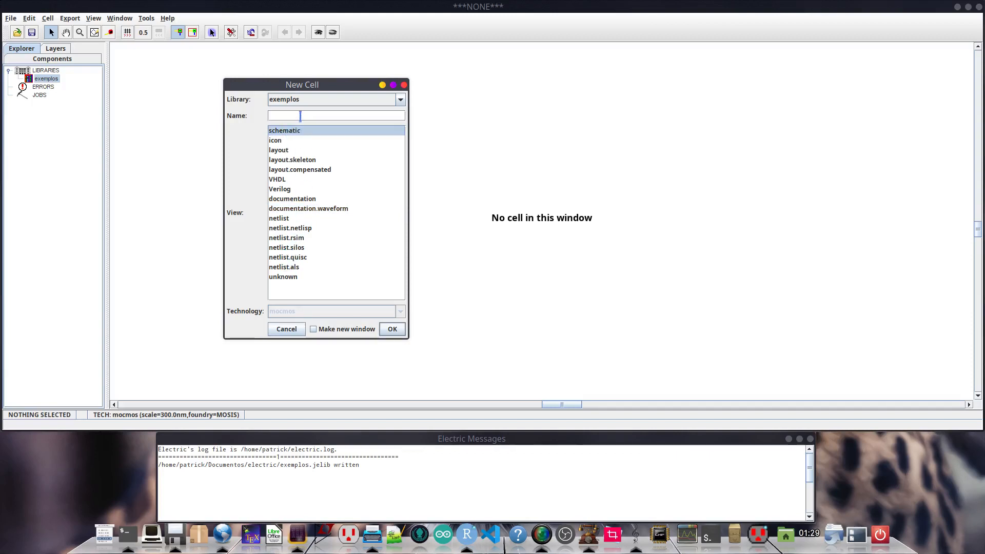
type("divisor_resistivo")
left_click(289, 133)
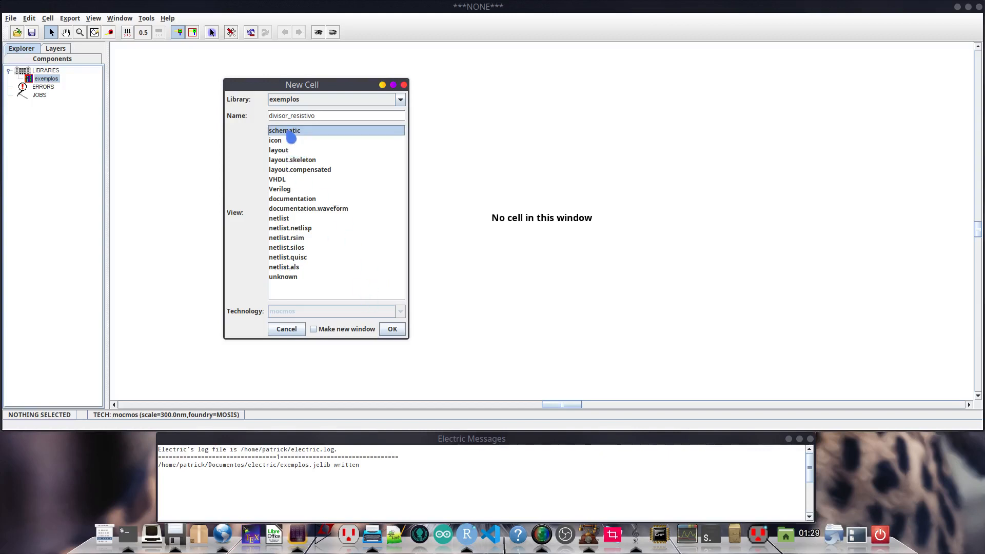
left_click(401, 102)
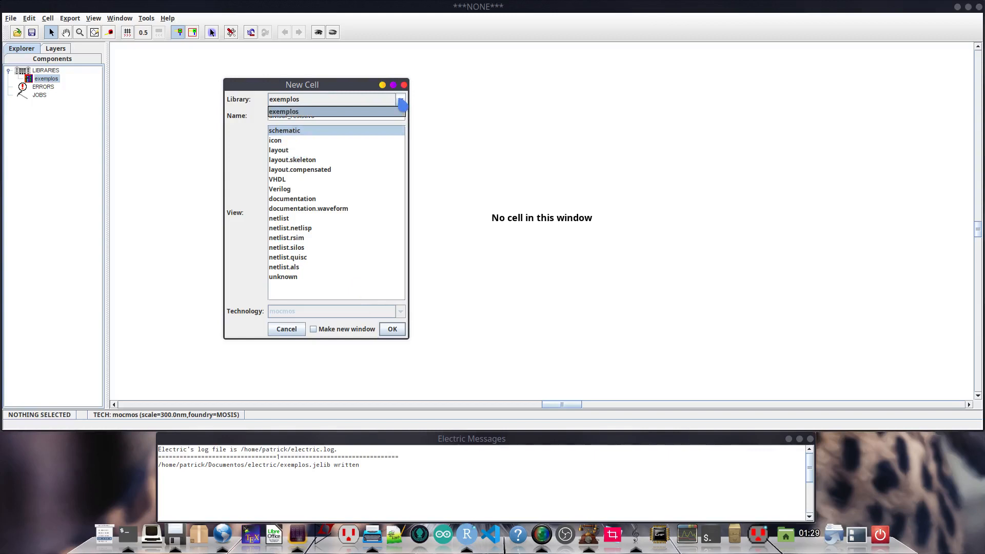
left_click(401, 102)
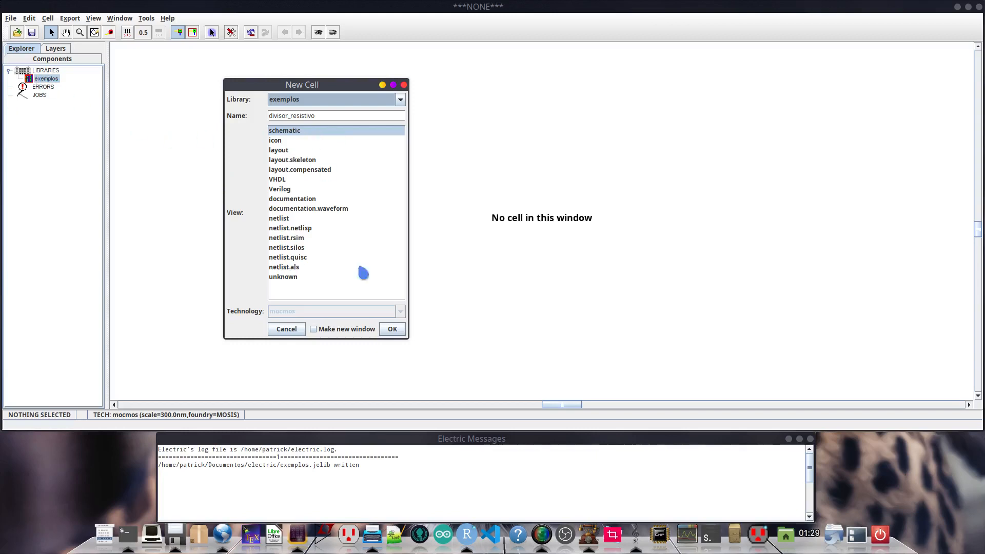
left_click(393, 329)
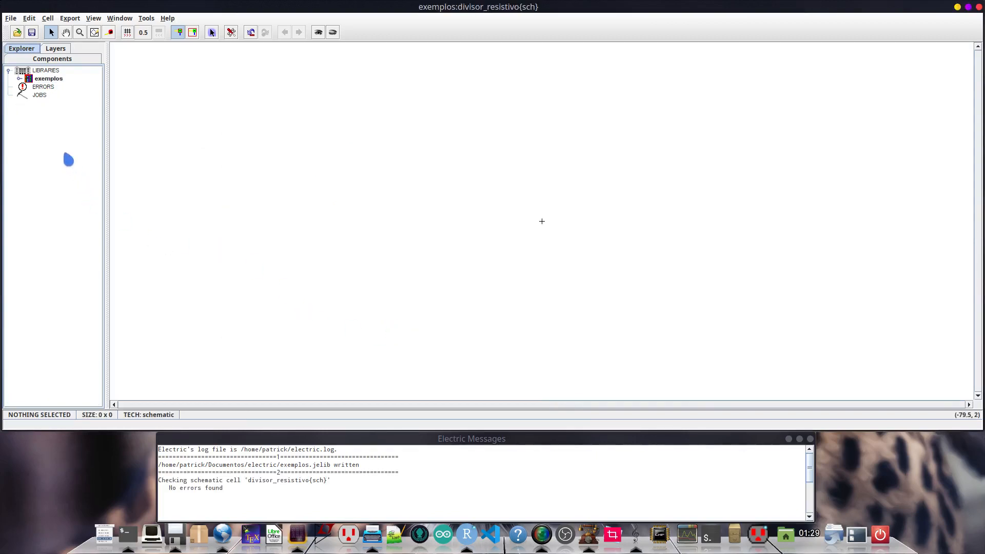
- Expand the exemplos library in a widened side pane and display the components of the schematic technology
left_click(19, 79)
left_click_drag(107, 103, 131, 104)
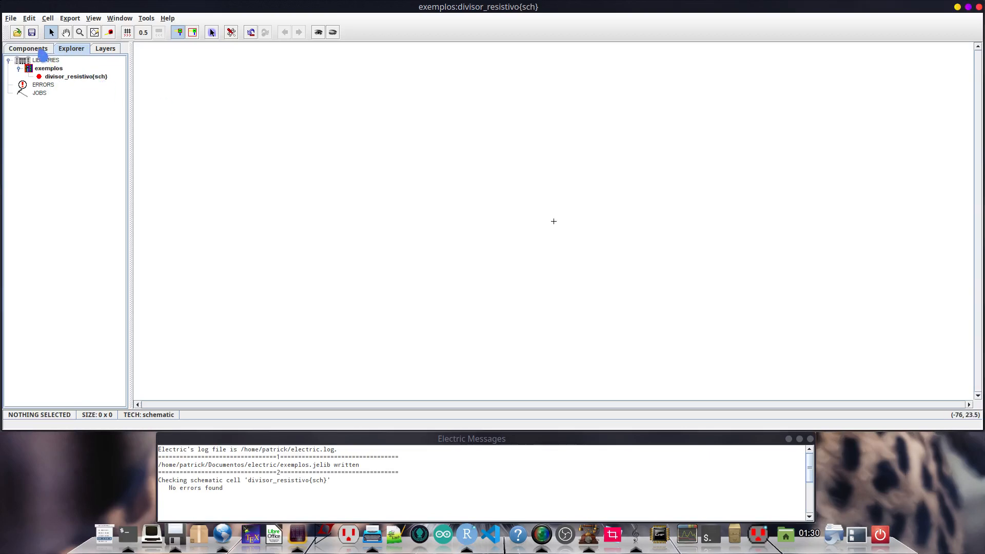
left_click(42, 51)
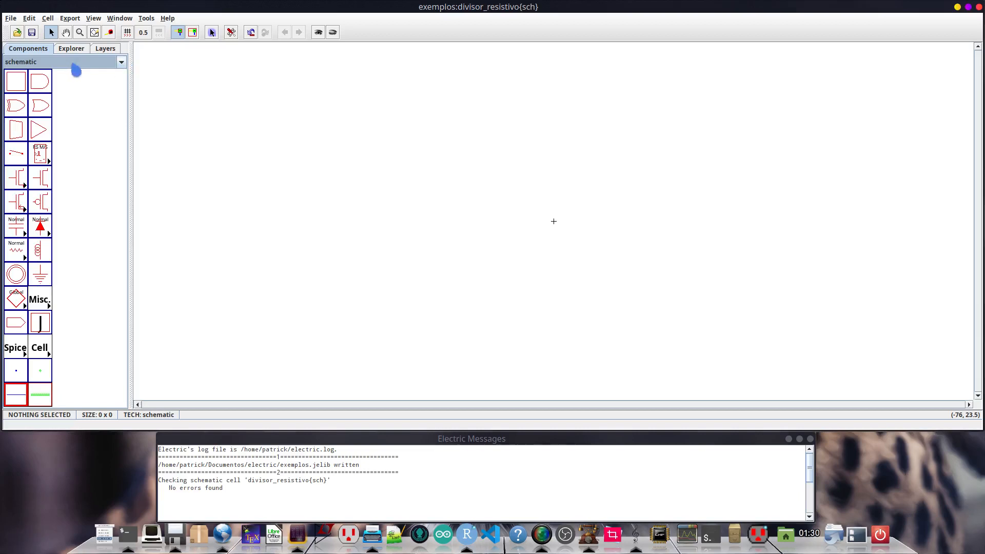
left_click(124, 65)
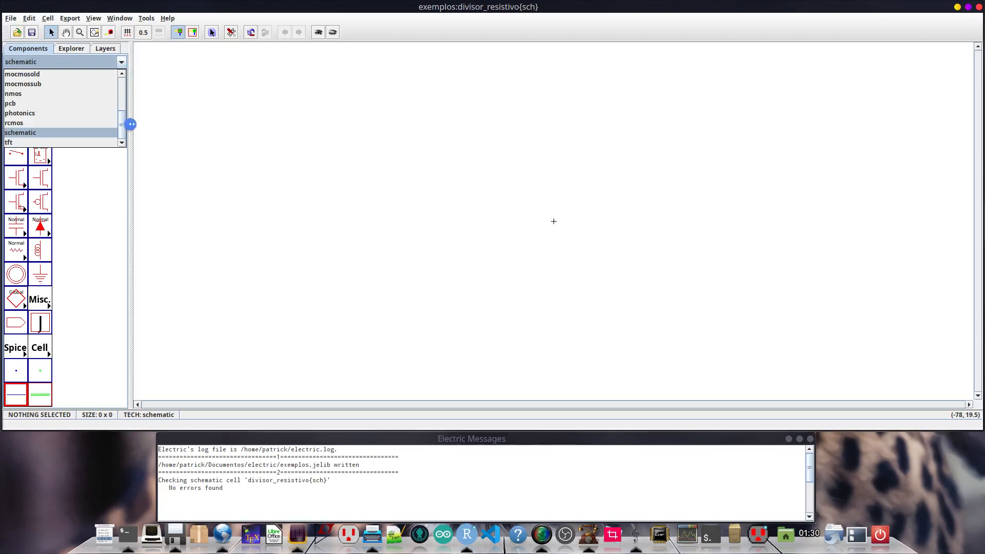
left_click(97, 134)
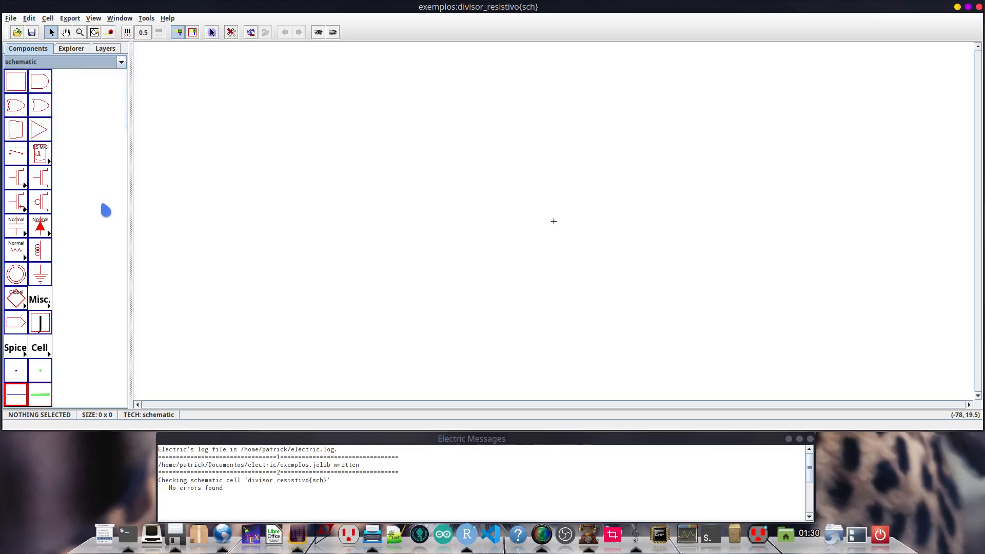
- Place a Normal resistor in the schematic, just above and to the left of the cell's centre mark
left_click(17, 252)
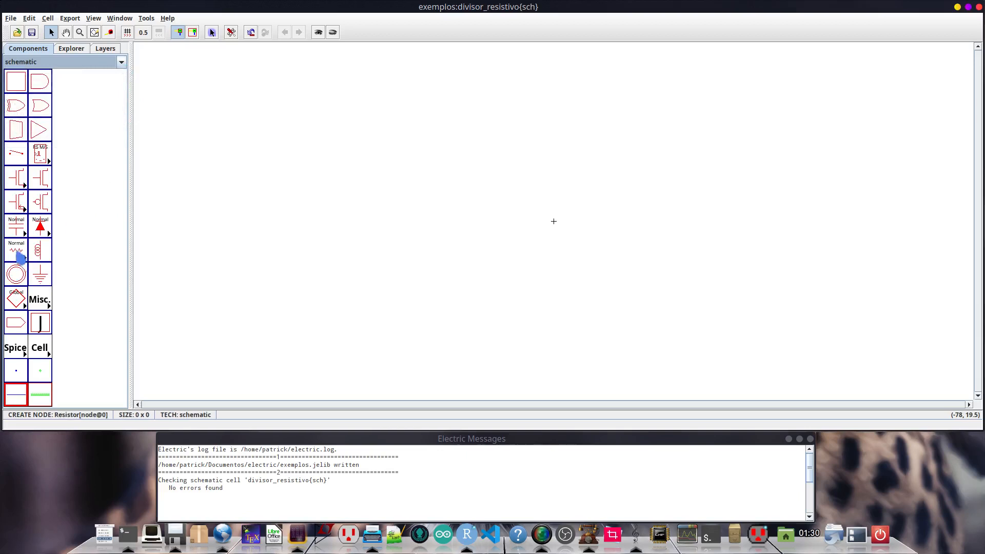
left_click(25, 260)
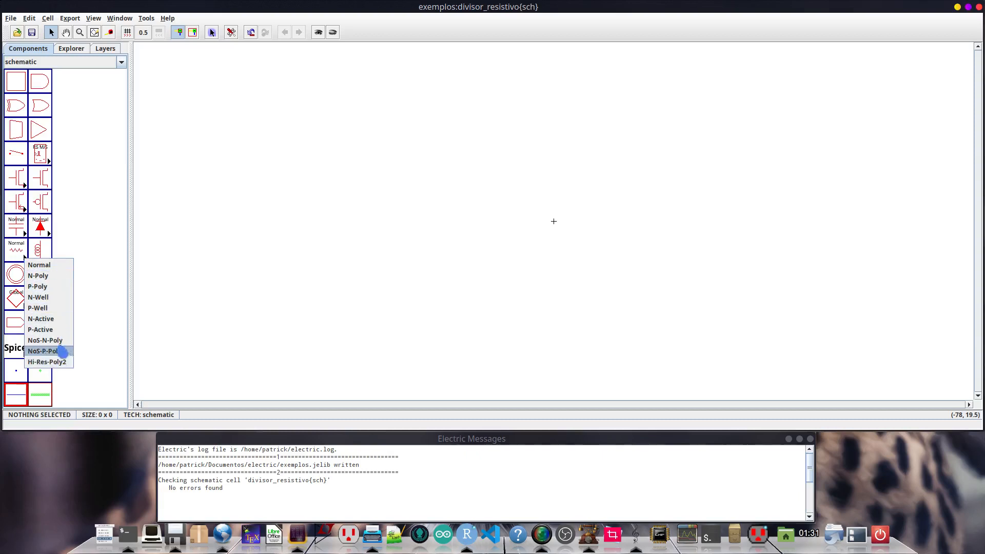
left_click(61, 268)
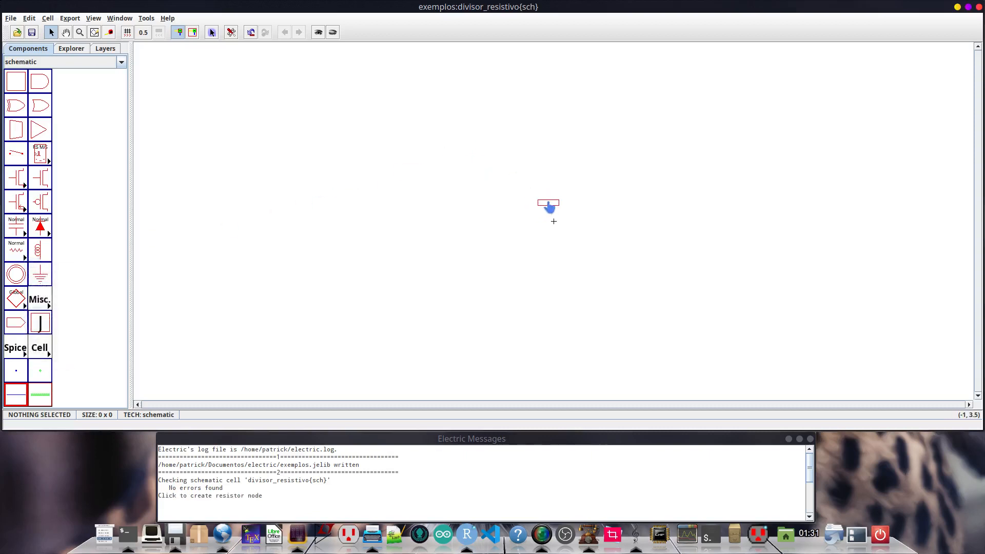
left_click(543, 203)
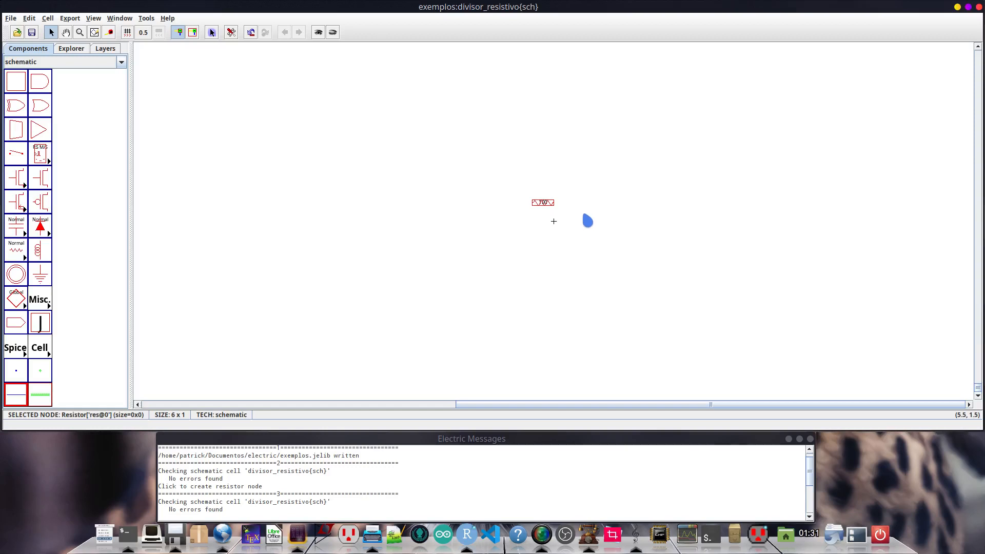
- Fit the resistor in the view and examine it at different zoom levels and pan positions
key("ctrl+9")
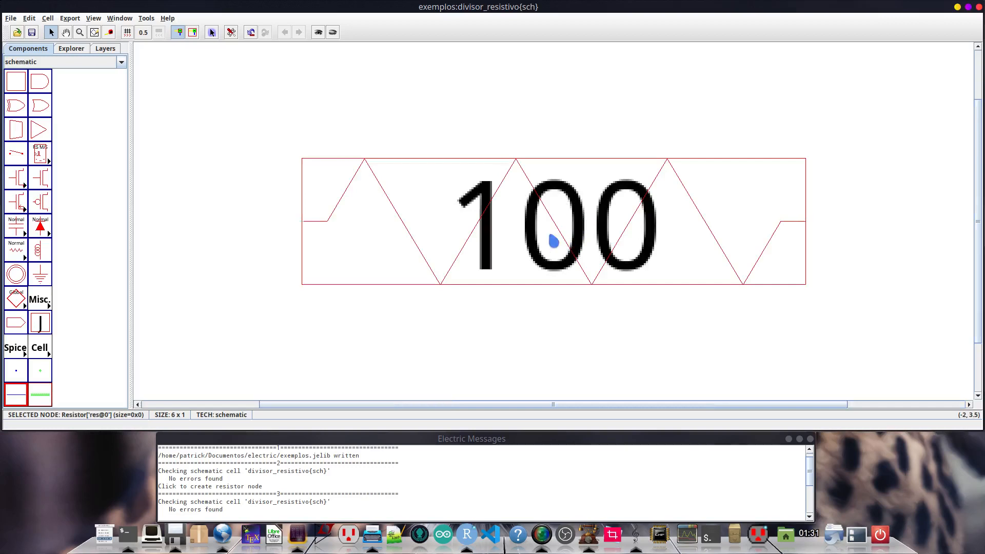
scroll(547, 235, "down", 9, "ctrl")
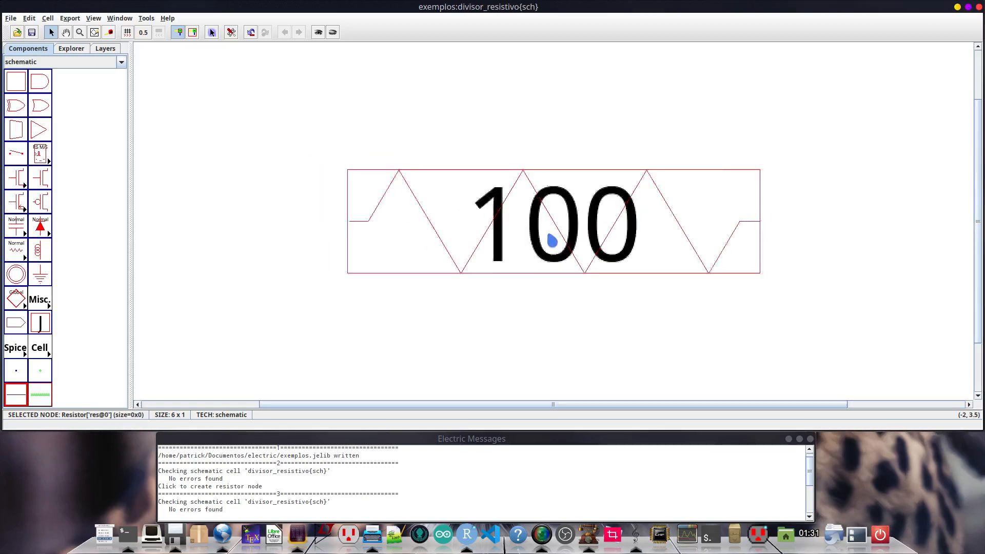
scroll(552, 245, "down", 2, "ctrl")
scroll(552, 244, "up", 2, "ctrl")
scroll(552, 244, "down", 2, "ctrl")
scroll(552, 244, "up", 2, "ctrl")
scroll(552, 246, "down", 2, "ctrl")
scroll(553, 246, "up", 2, "ctrl")
scroll(553, 246, "down", 1, "ctrl")
scroll(553, 246, "up", 1, "ctrl")
scroll(553, 247, "up", 1, "ctrl")
scroll(553, 247, "down", 5, "ctrl")
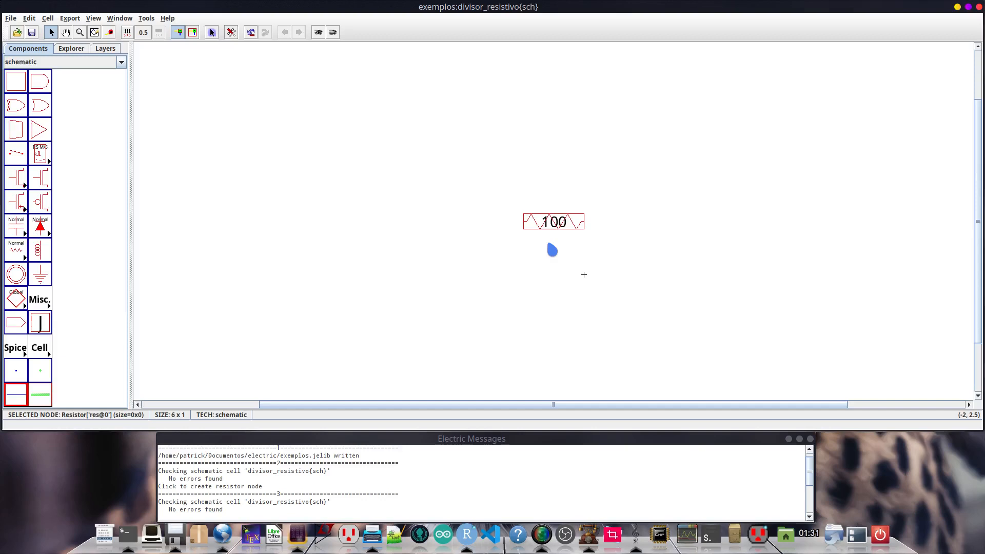
scroll(548, 244, "down", 2, "shift")
scroll(548, 243, "up", 3, "shift")
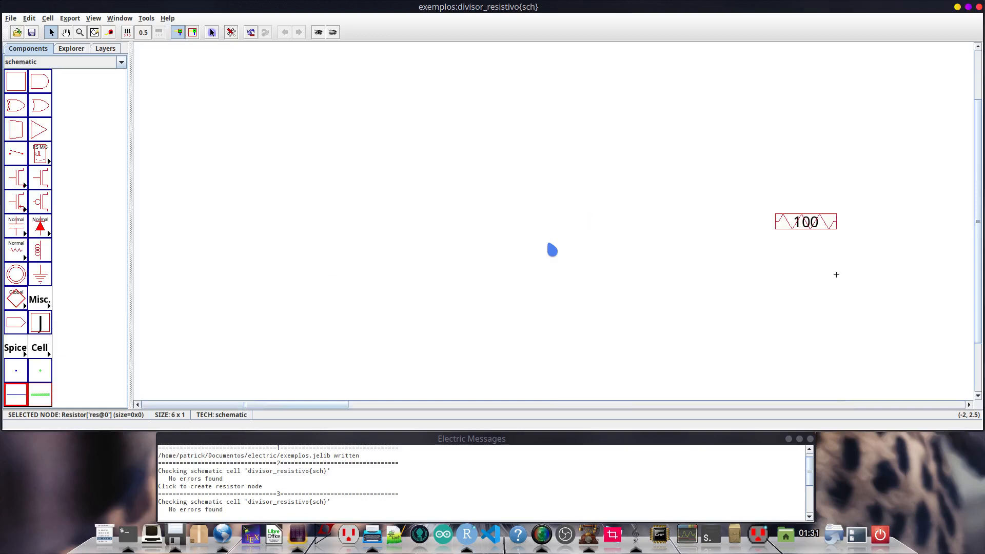
scroll(552, 250, "down", 2, "shift")
scroll(552, 250, "up", 3, "shift")
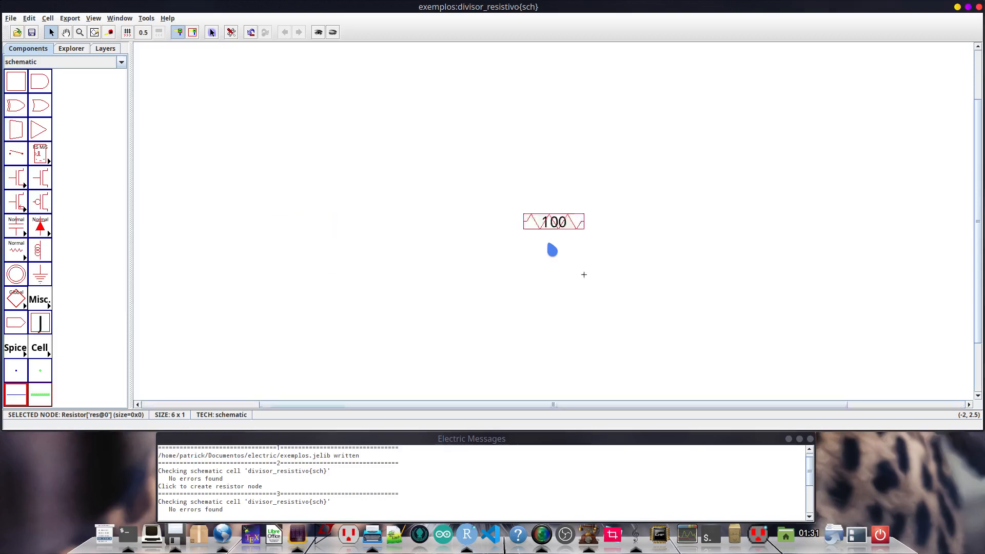
scroll(552, 250, "down", 3, "shift")
scroll(552, 250, "up", 2, "shift")
scroll(552, 249, "down", 1, "shift")
scroll(553, 250, "down", 2)
scroll(553, 249, "up", 3)
scroll(551, 249, "down", 1)
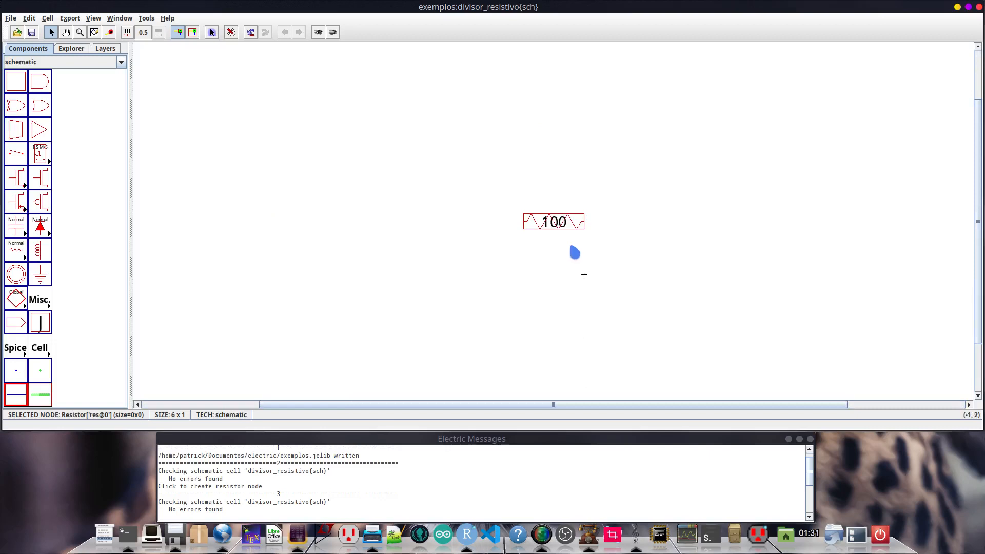
scroll(571, 253, "up", 2, "ctrl")
scroll(571, 253, "up", 2, "ctrl")
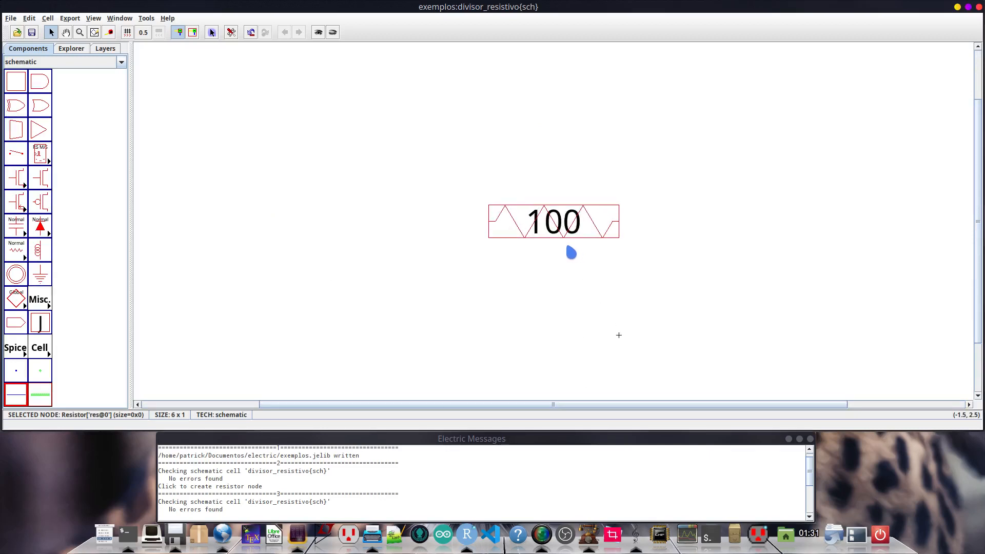
- Move the resistor's resistance label down 1 unit so it sits just below the symbol
left_click(565, 235)
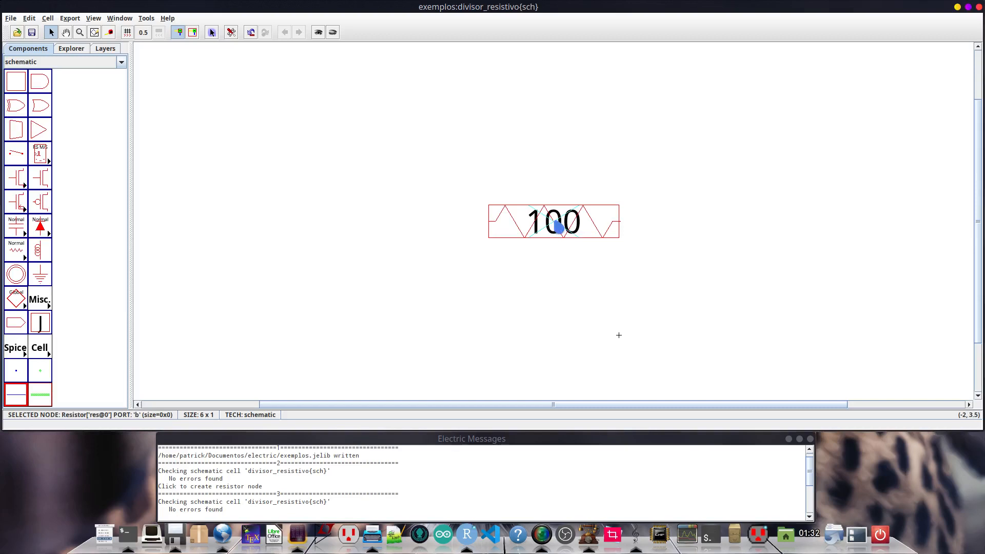
left_click(554, 231)
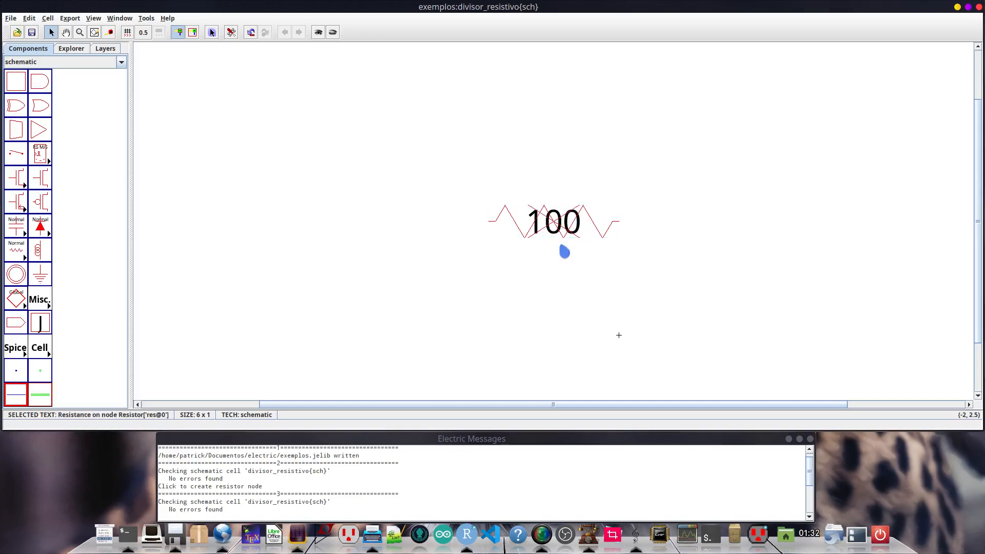
left_click_drag(557, 231, 559, 255)
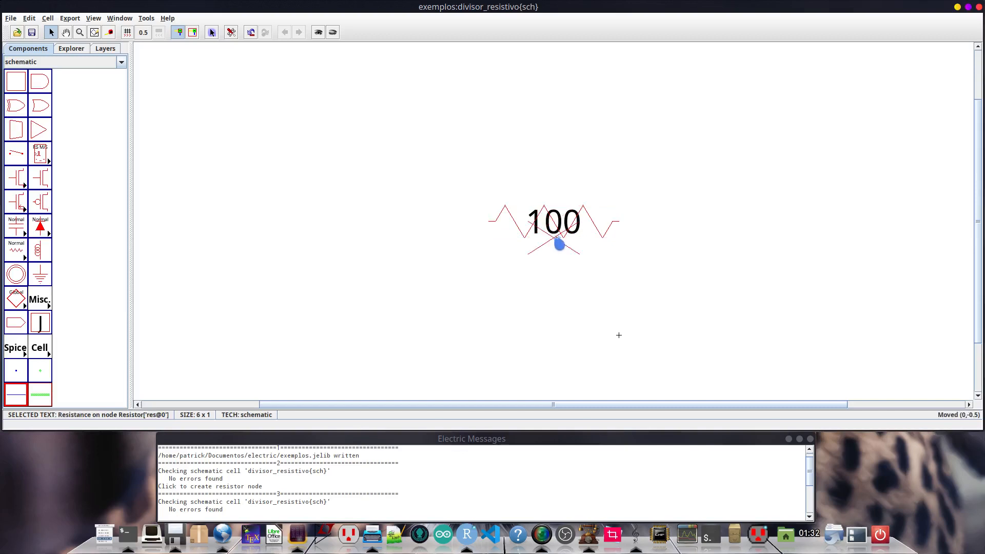
left_click(597, 281)
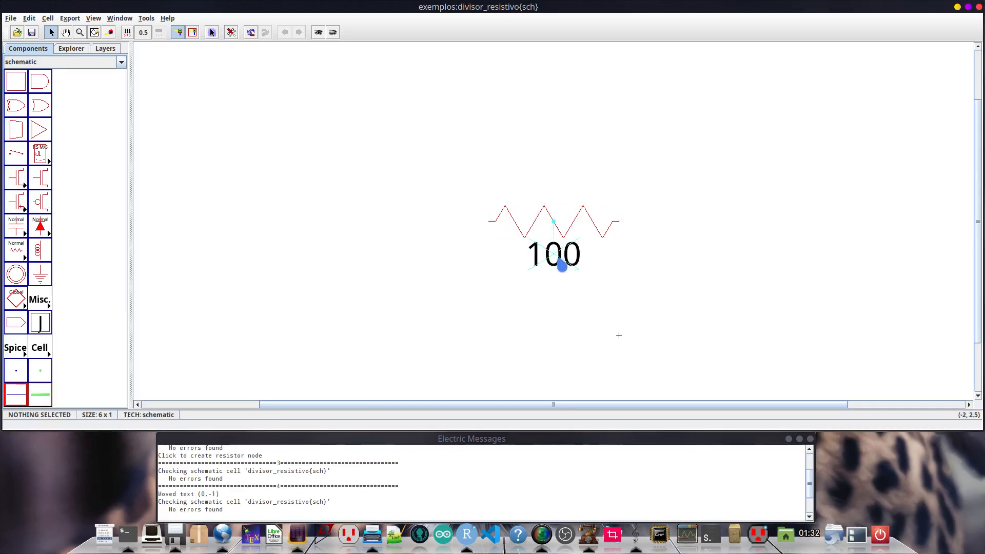
double_click(571, 223)
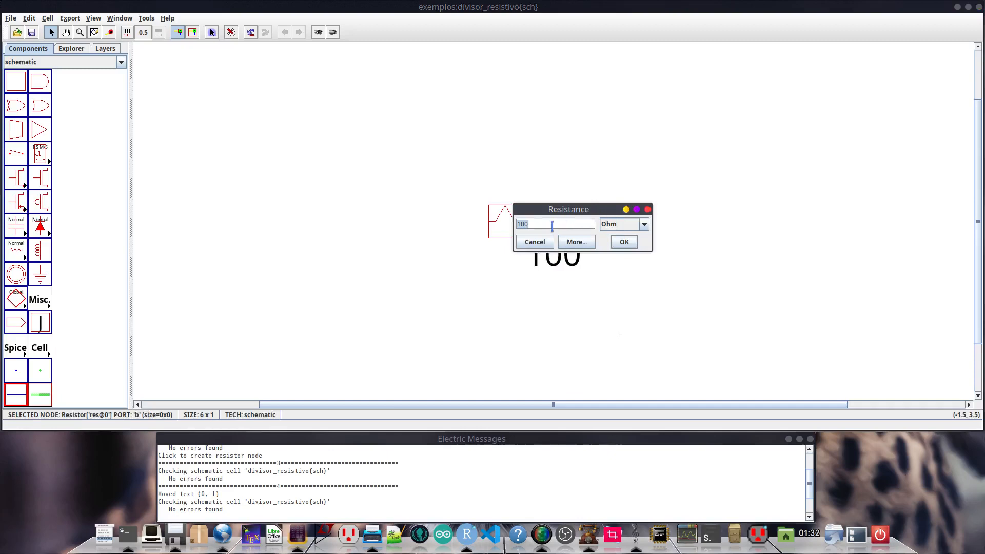
left_click(536, 242)
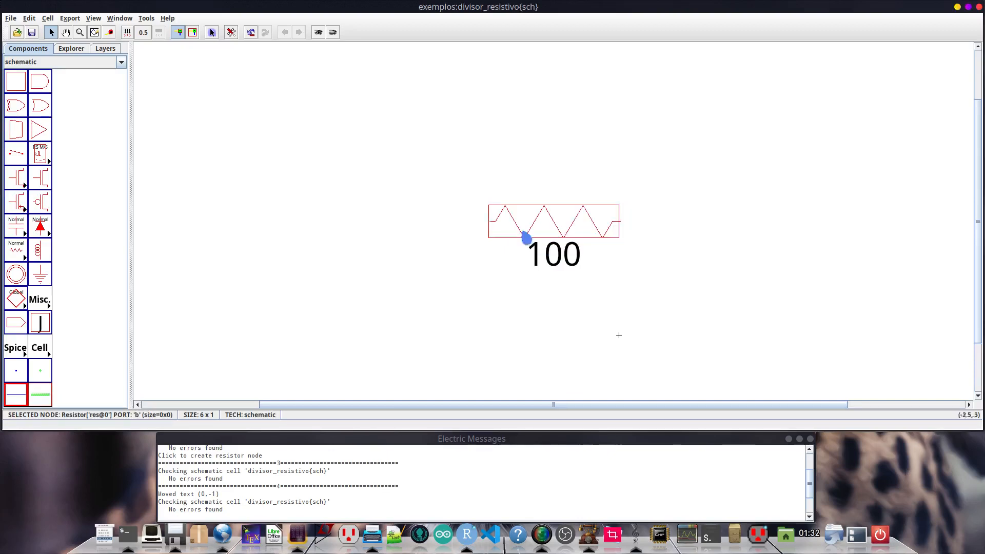
left_click(31, 19)
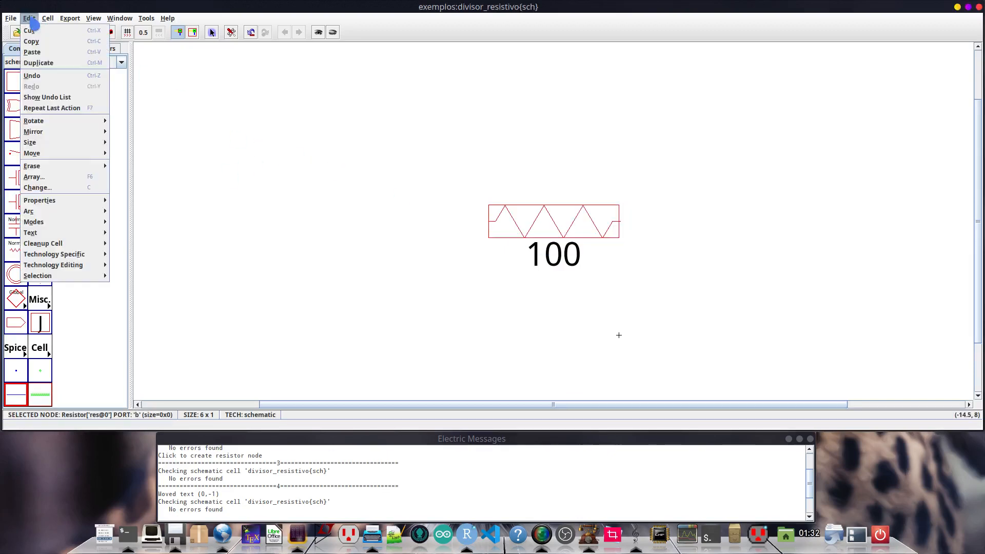
mouse_move(85, 204)
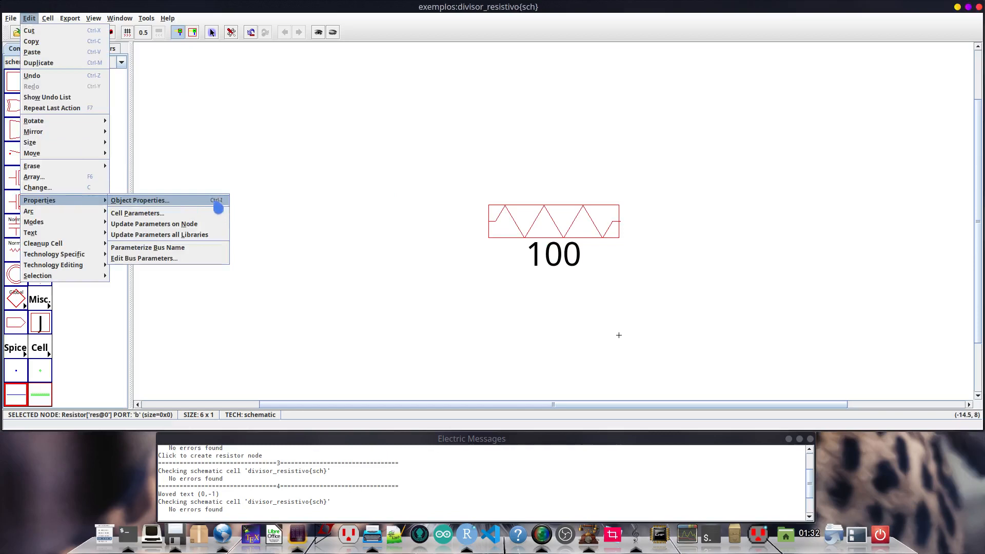
left_click(460, 251)
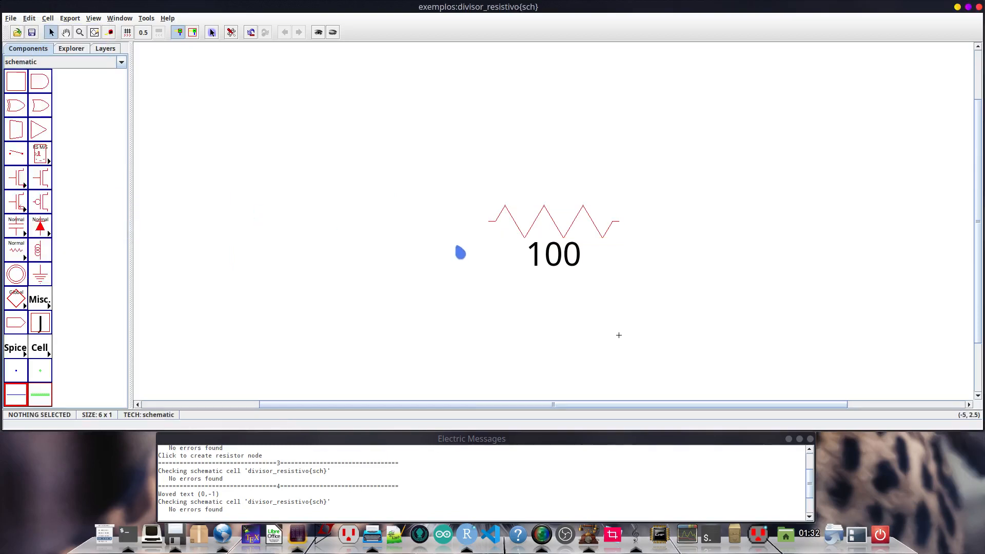
- Set the resistor's resistance to 1000 in its node properties
left_click(529, 218)
key("ctrl+i")
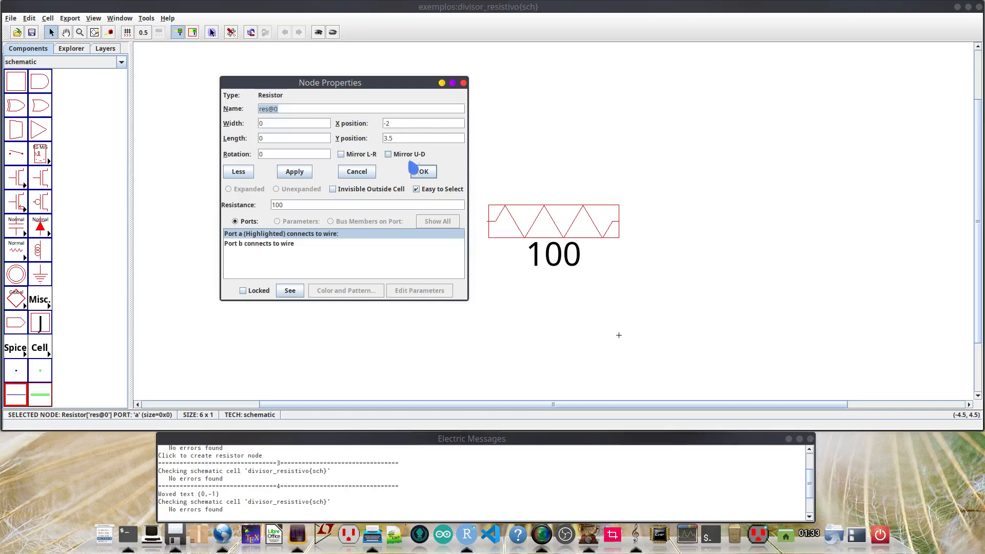
left_click(295, 205)
type("k")
key("BackSpace")
key("BackSpace")
type("k")
type("000")
left_click(424, 171)
- Set the resistor's resistance to 1 with Kilo-ohm as the unit
left_click(594, 222)
double_click(590, 223)
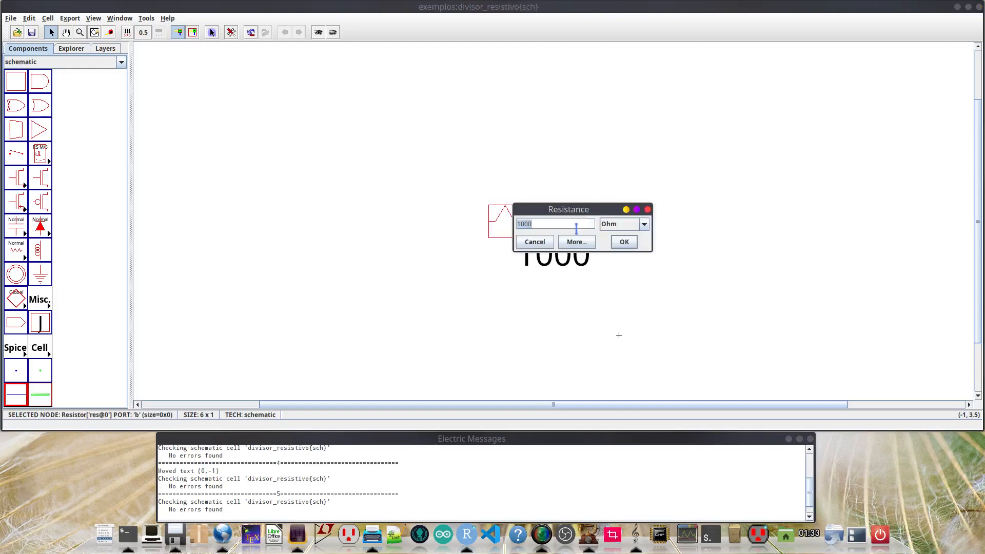
left_click(536, 225)
key("BackSpace")
key("BackSpace")
key("BackSpace")
left_click(644, 225)
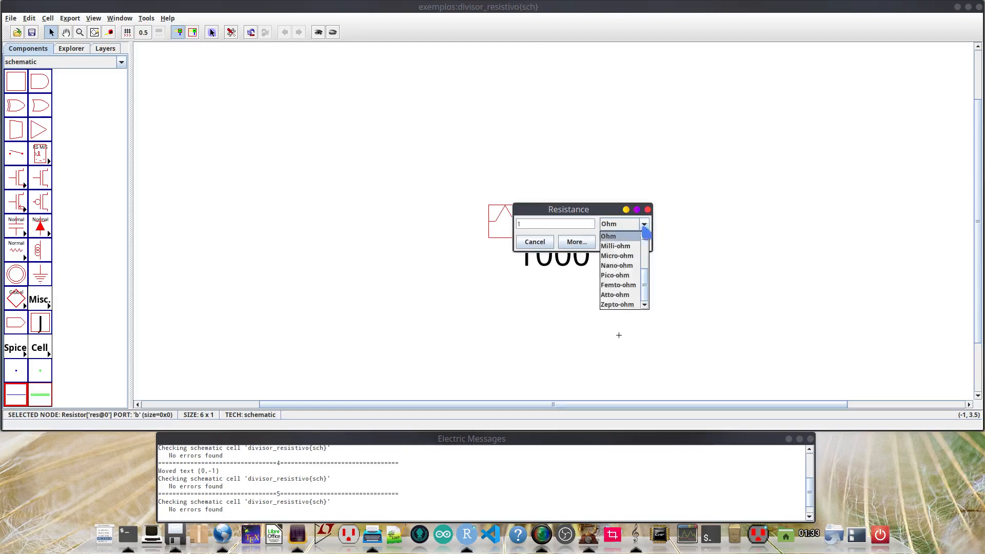
left_click_drag(645, 286, 646, 268)
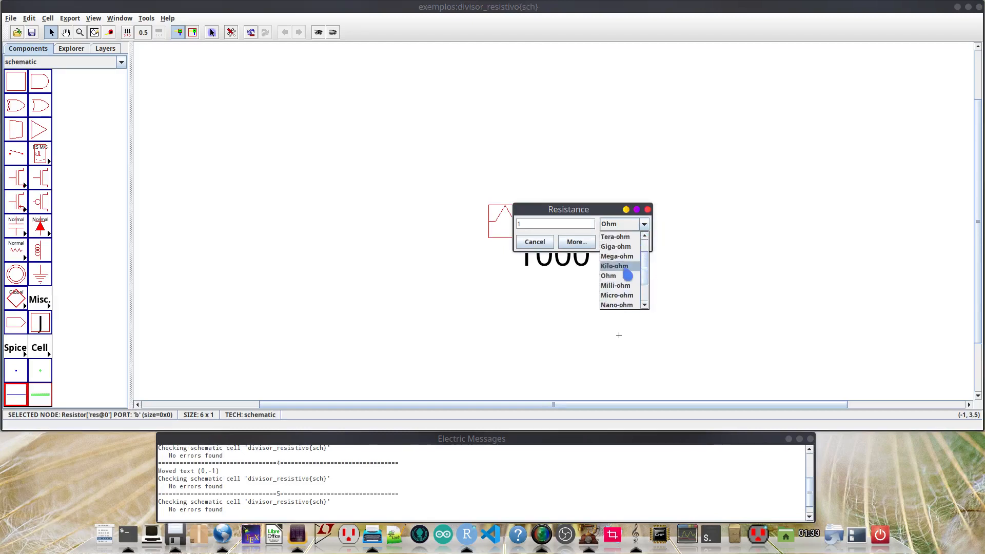
left_click(625, 268)
key("Return")
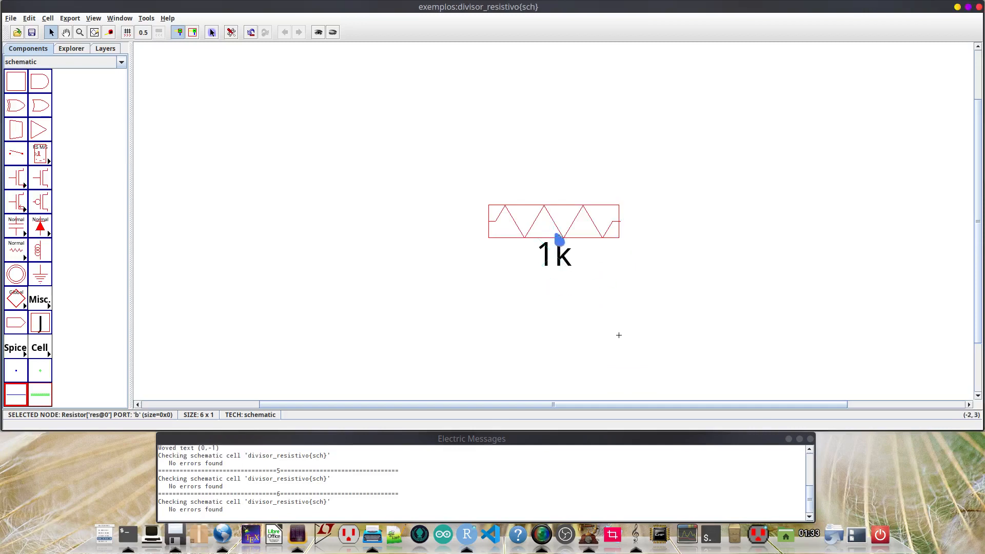
- Rename the resistor as 1 in its full node properties
double_click(592, 224)
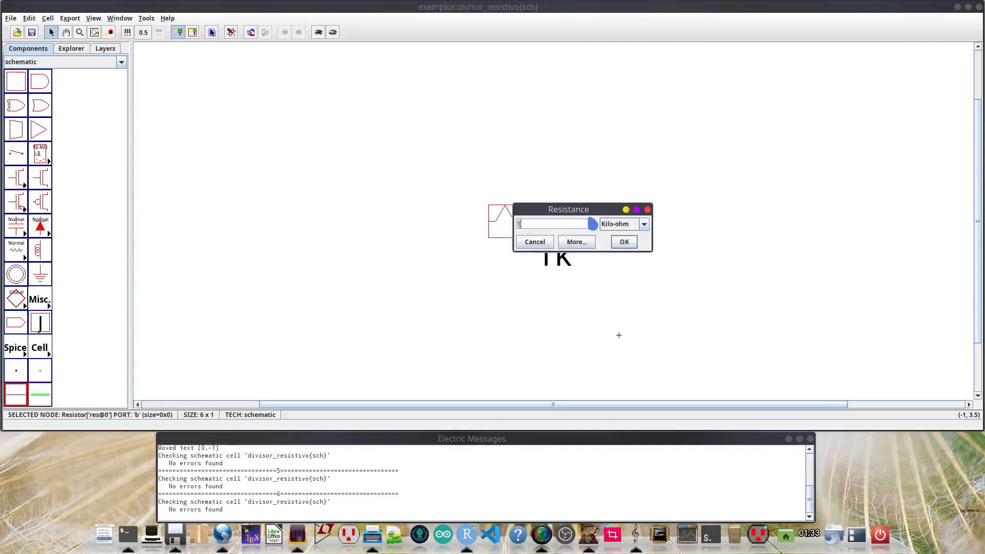
left_click(576, 242)
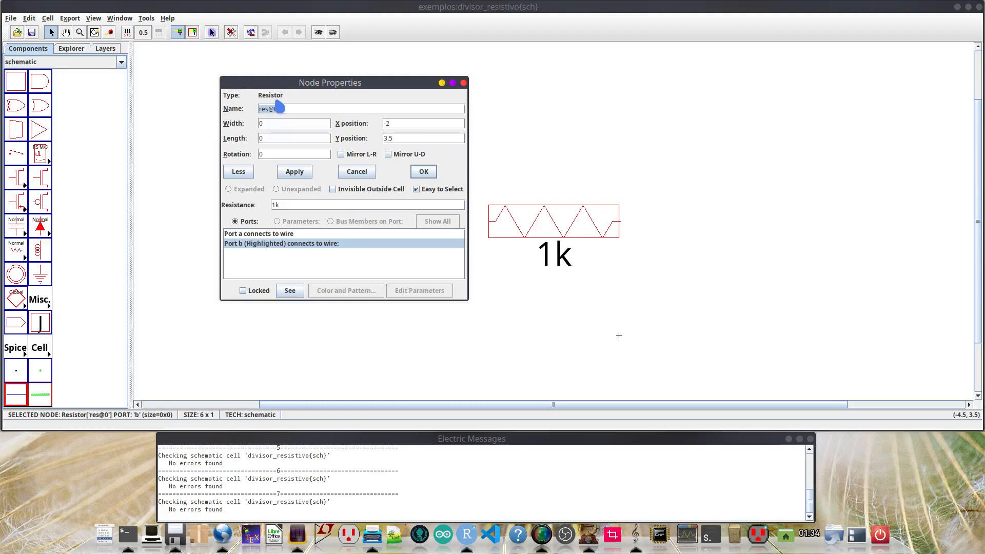
type("r1")
left_click(263, 110)
left_click(262, 138)
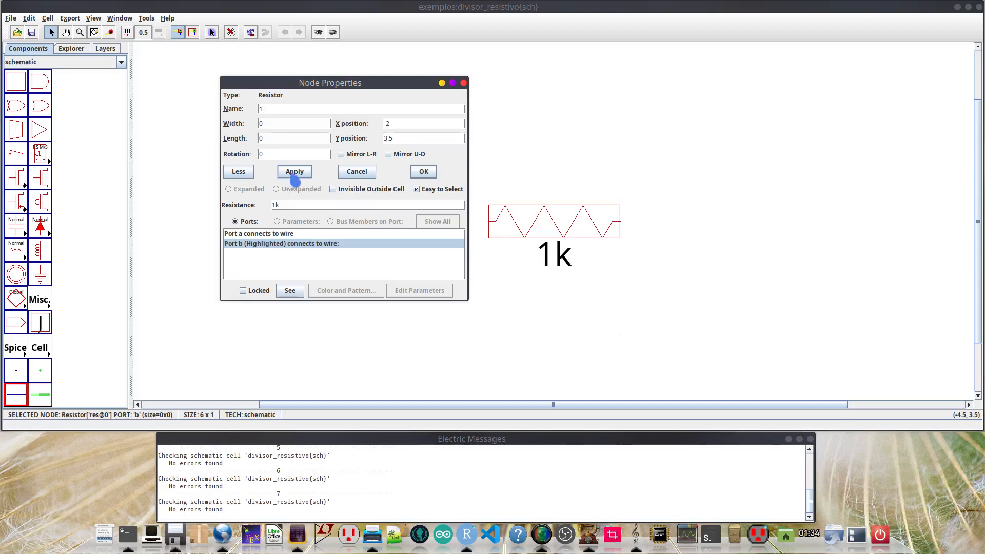
left_click(424, 172)
left_click(455, 207)
- Copy resistor 1 and paste the duplicate to its right at the same height, leaving a gap of about 1.5 units
left_click(604, 230)
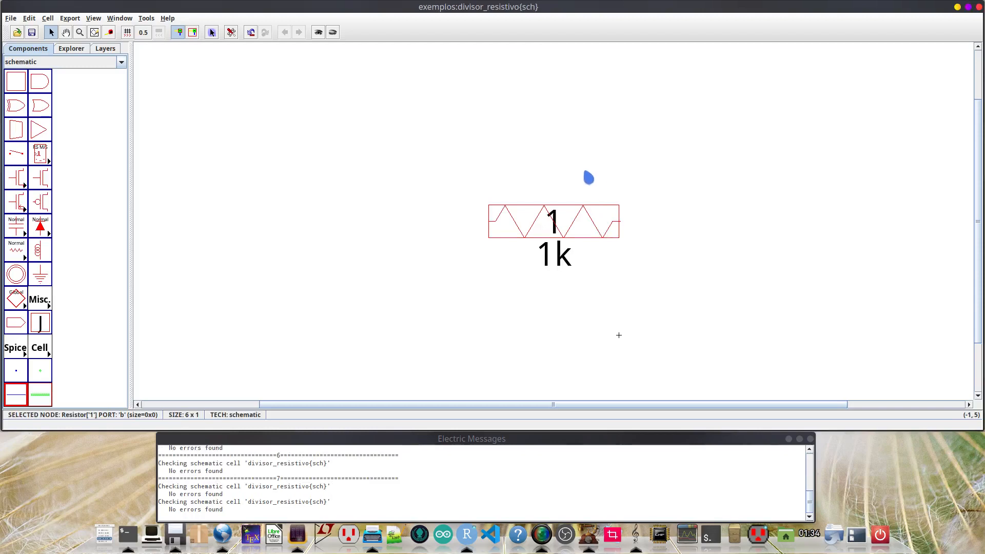
left_click(697, 233)
key("ctrl+v")
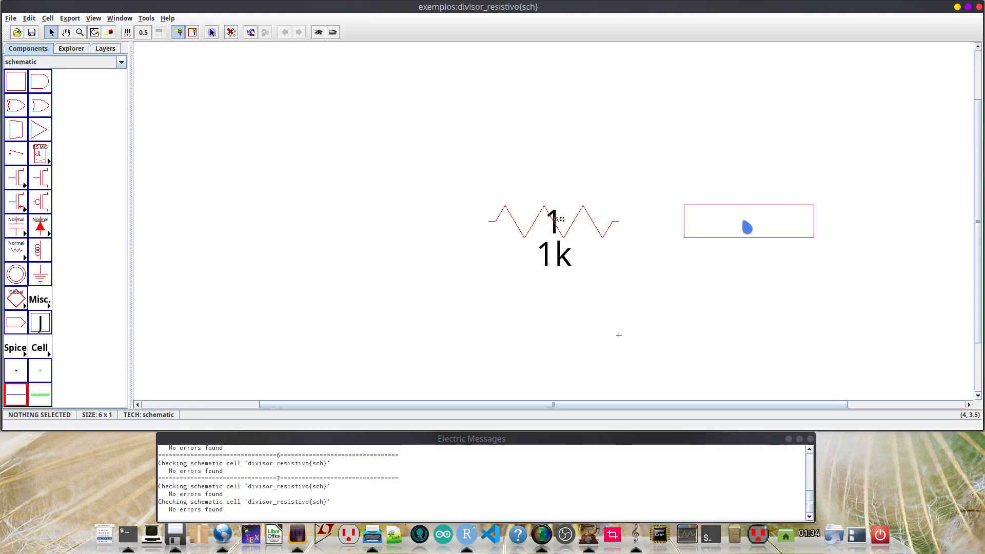
left_click(743, 226)
left_click(711, 294)
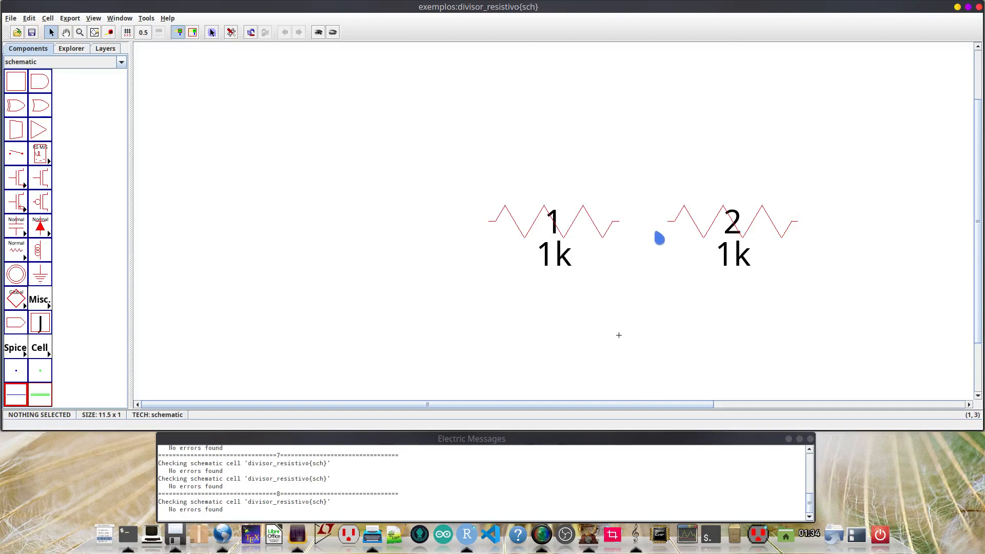
- Wire the right end of resistor 1 to the left end of resistor 2
scroll(655, 232, "up", 7, "ctrl")
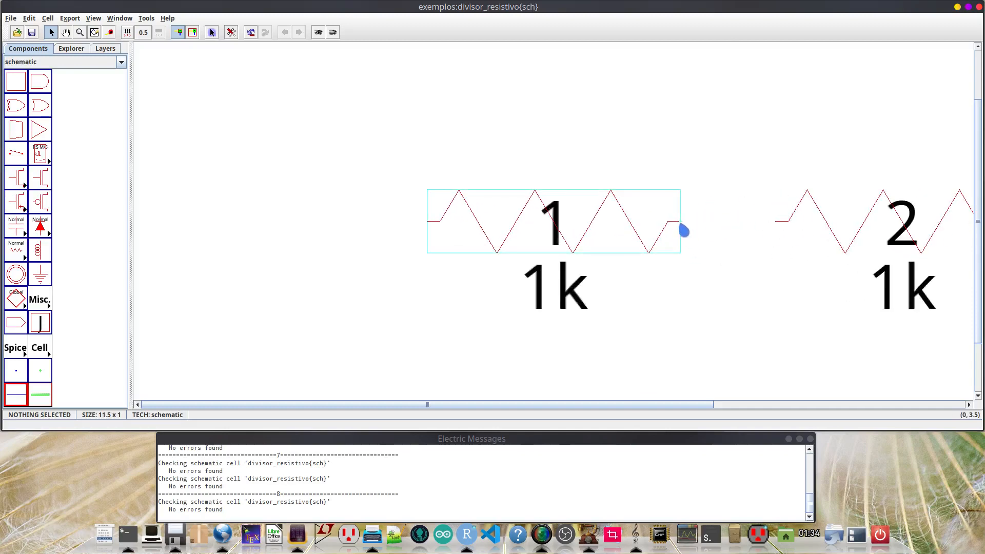
left_click(685, 231)
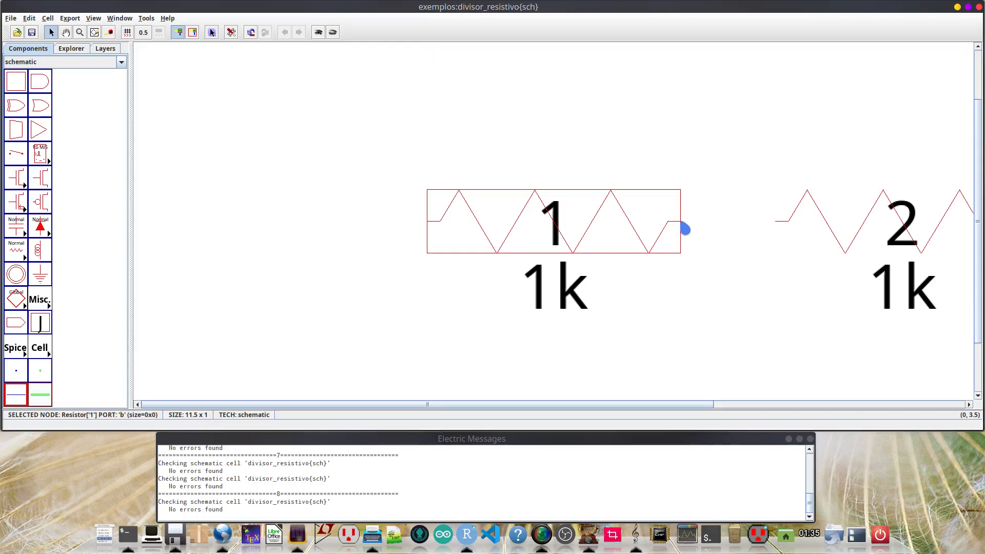
right_click_drag(685, 229, 780, 229)
left_click(748, 275)
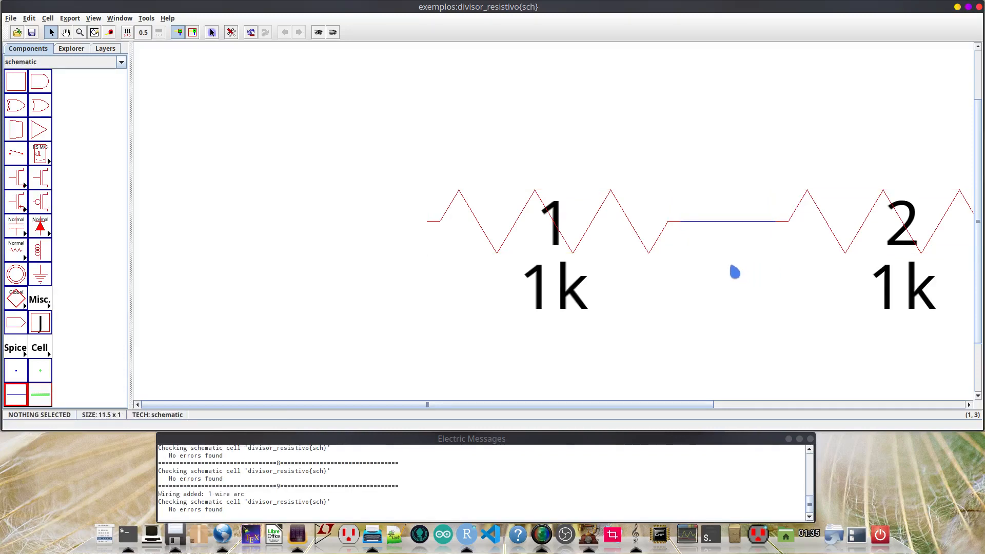
- Name the wire between the two resistors vo in its arc properties
scroll(731, 266, "down", 3, "ctrl")
scroll(726, 268, "down", 1)
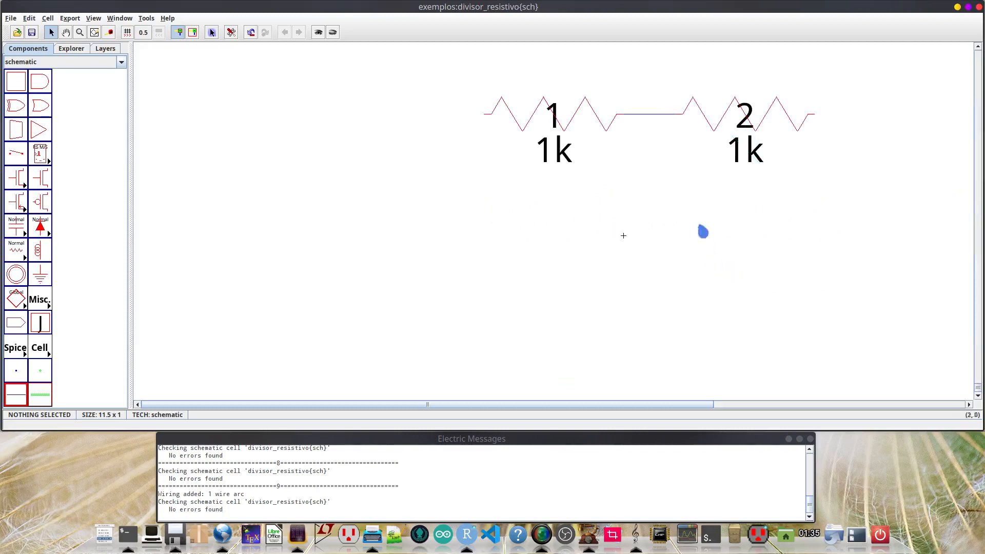
scroll(694, 189, "up", 1)
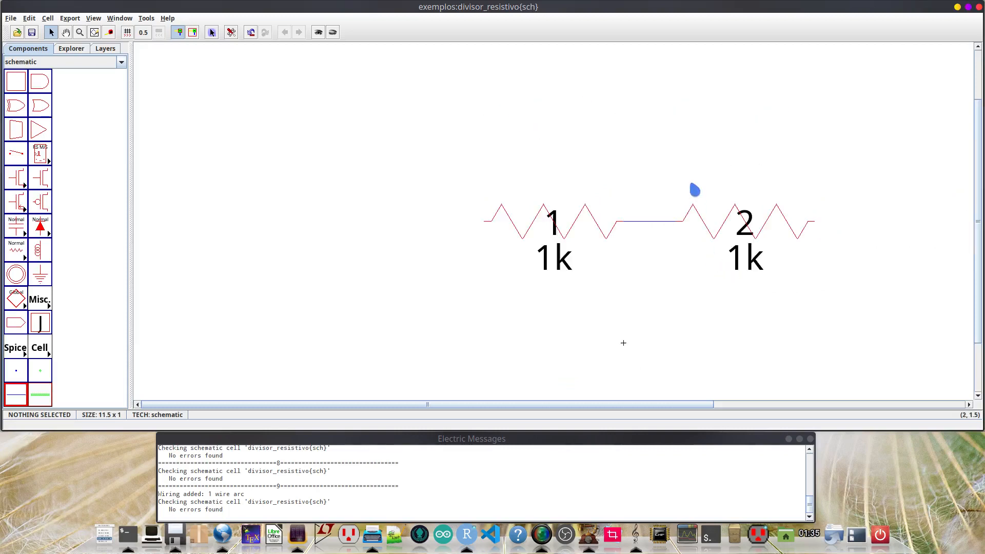
left_click(656, 230)
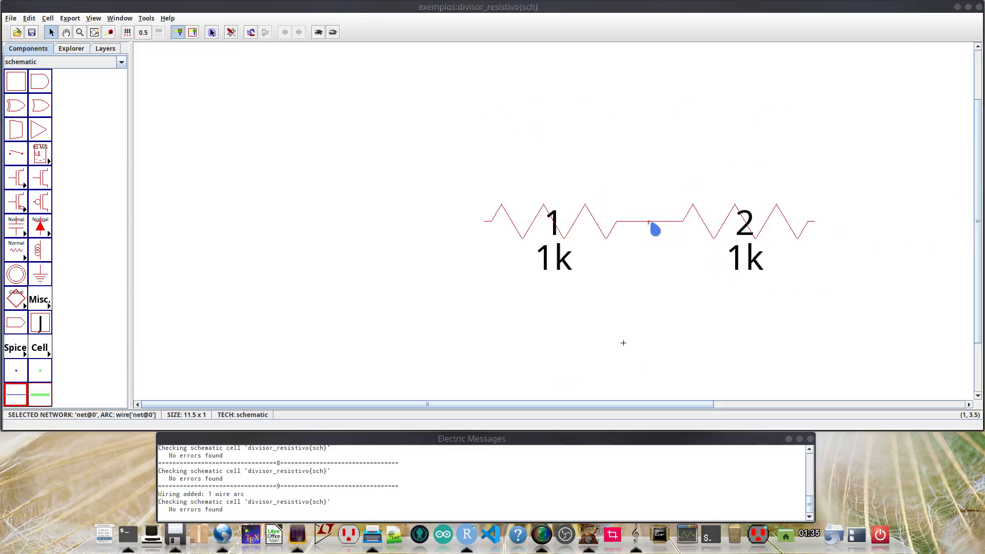
left_click_drag(0, 72, 375, 99)
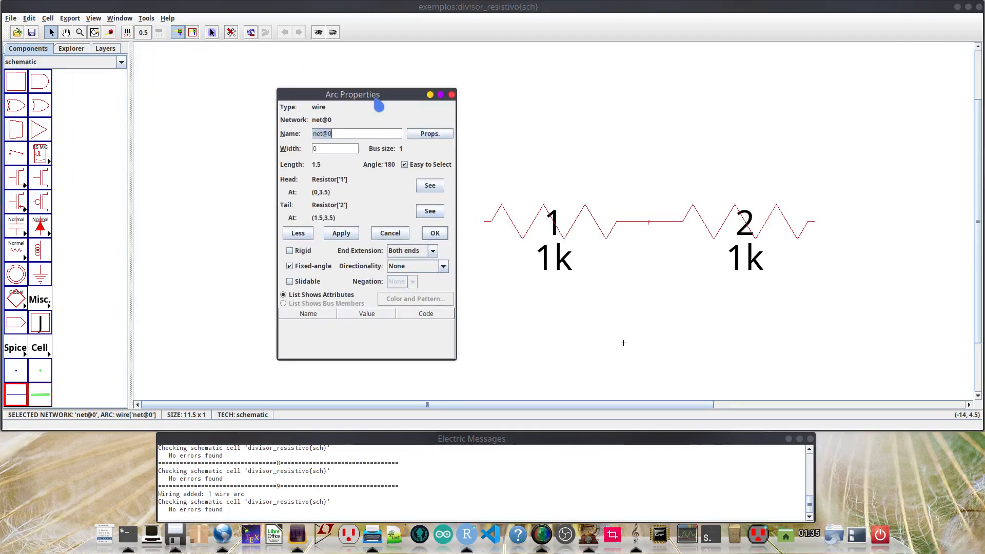
left_click(655, 225)
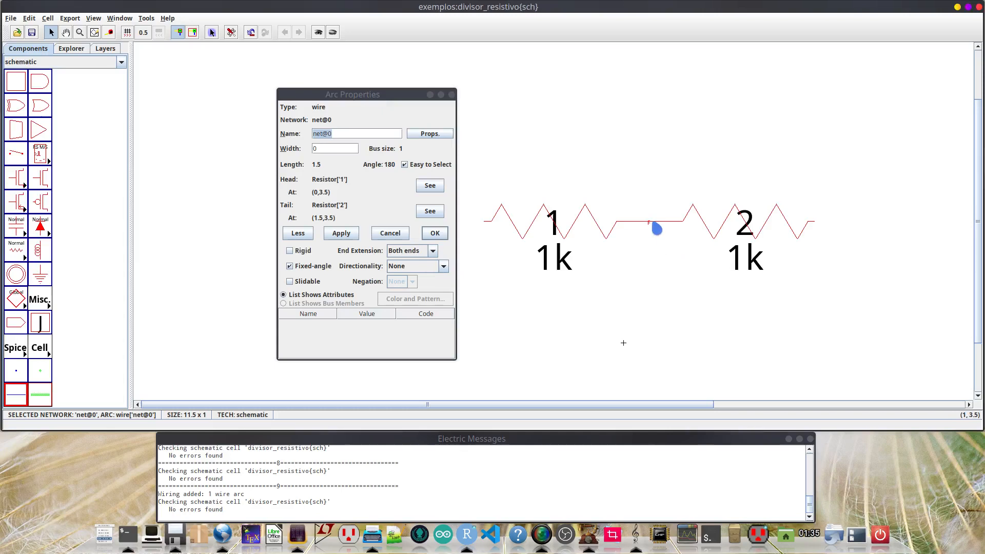
left_click(323, 114)
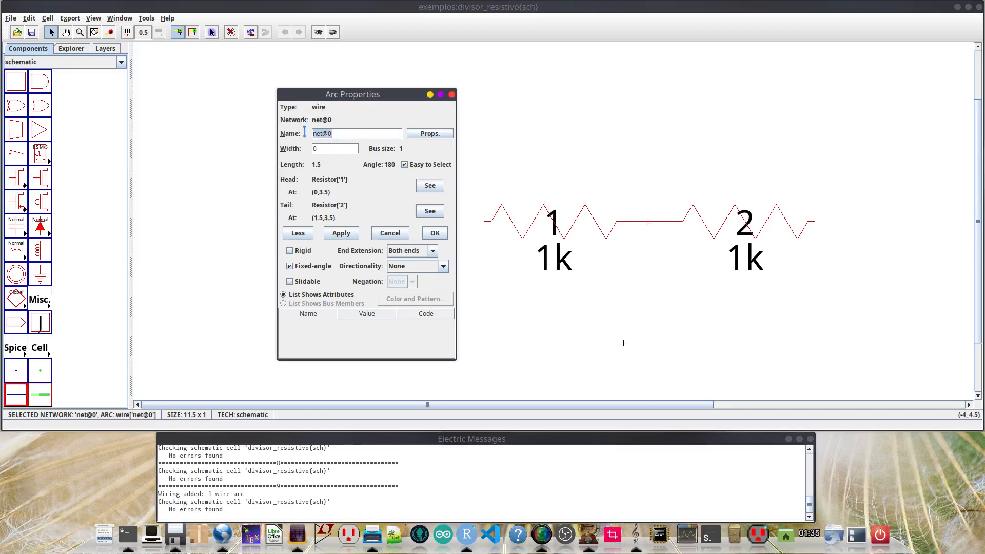
type("vo")
left_click(352, 237)
left_click(434, 235)
left_click(667, 132)
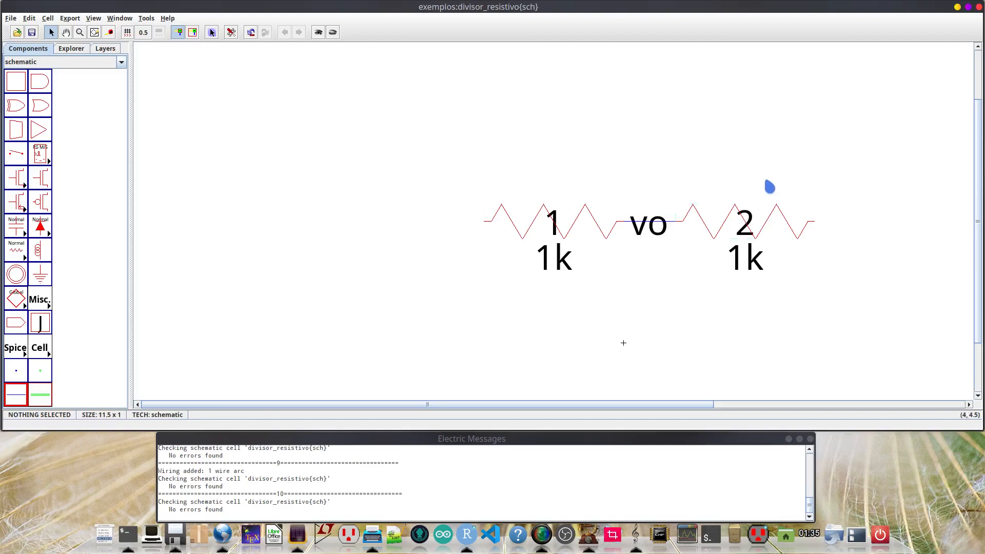
- Rotate resistor 2 by 90 degrees three times so it stands vertically with its wired end at the top
left_click_drag(663, 405, 679, 404)
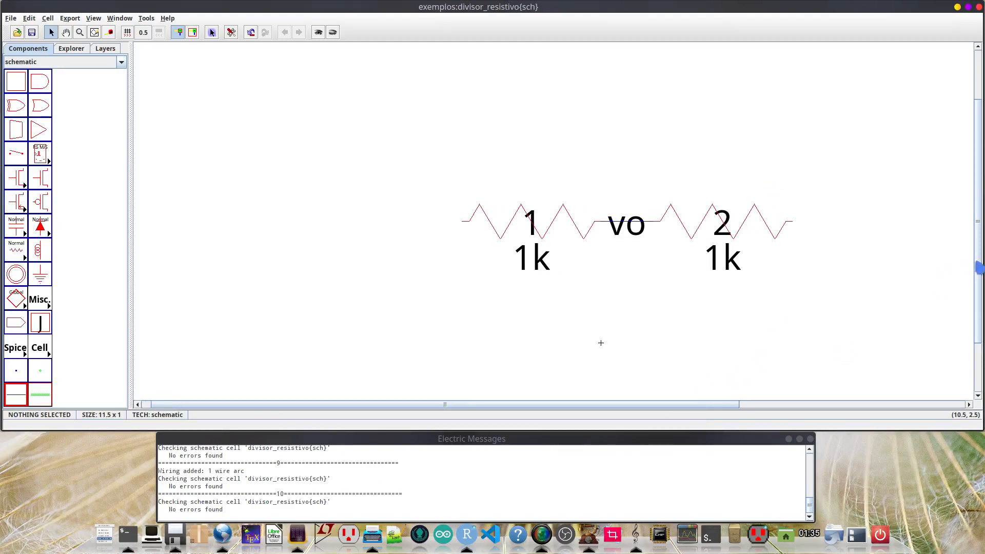
left_click_drag(978, 267, 978, 331)
left_click(759, 219)
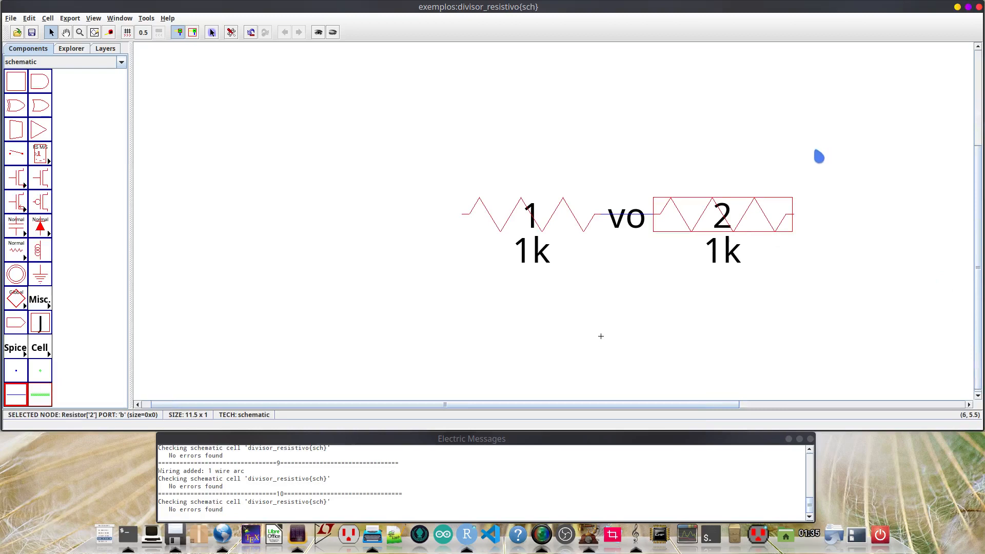
key("ctrl+j")
key("ctrl+j")
key("ctrl+j")
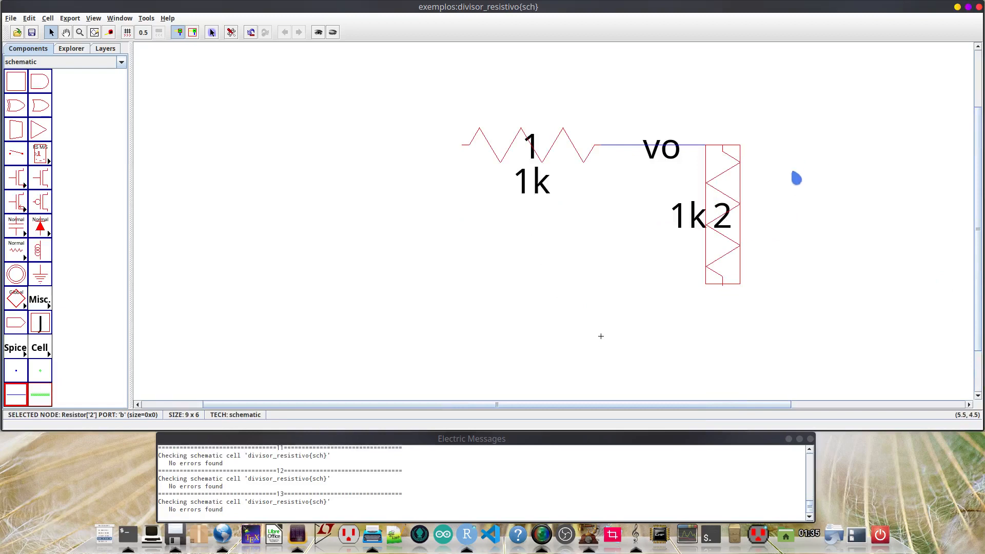
- Try moving resistor 2 down 1.5 units and the vo label up 1.5 units
left_click_drag(724, 232, 725, 282)
left_click_drag(638, 200, 633, 150)
left_click(631, 214)
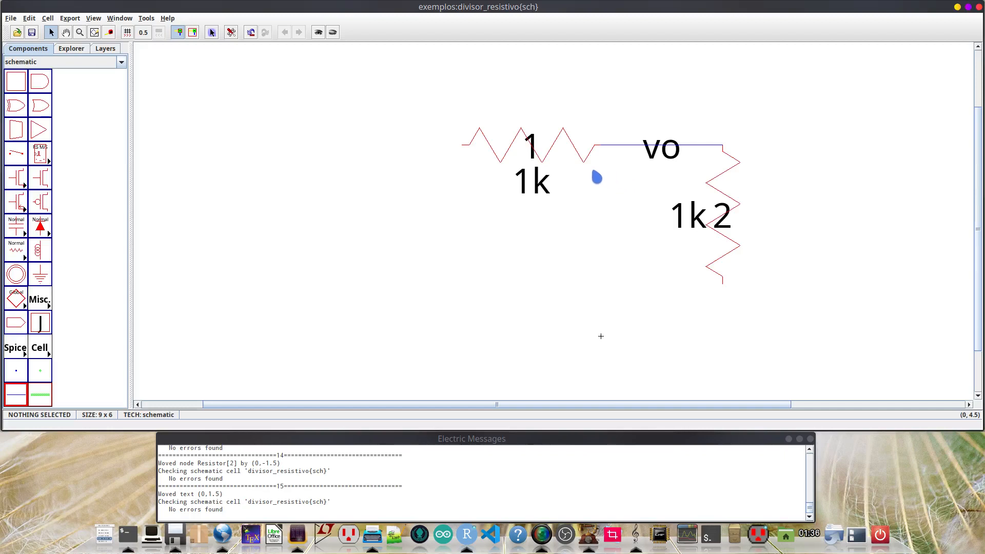
- Move resistor 1 to the right by 0.5 units, closer to resistor 2
left_click_drag(548, 156, 575, 155)
left_click(631, 212)
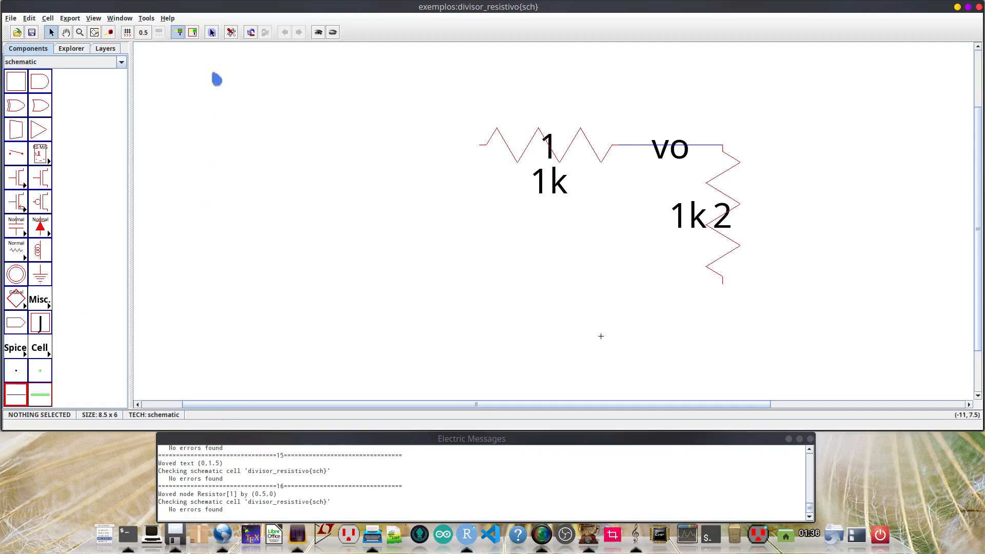
- Set the Spice primitive set to spicepartsS3 in the Spice/CDL preferences and apply it
left_click(231, 33)
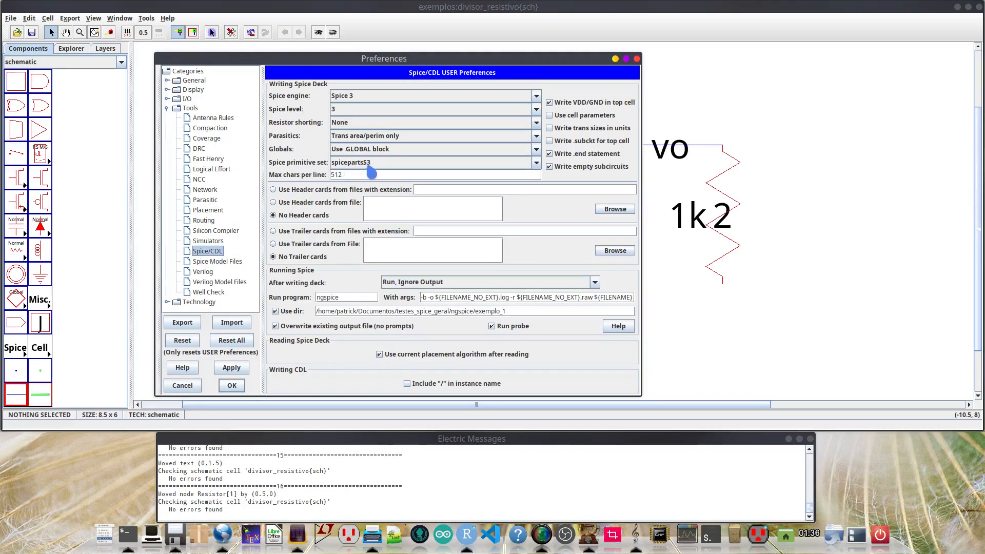
left_click(17, 351)
left_click(360, 174)
left_click(232, 368)
left_click(233, 385)
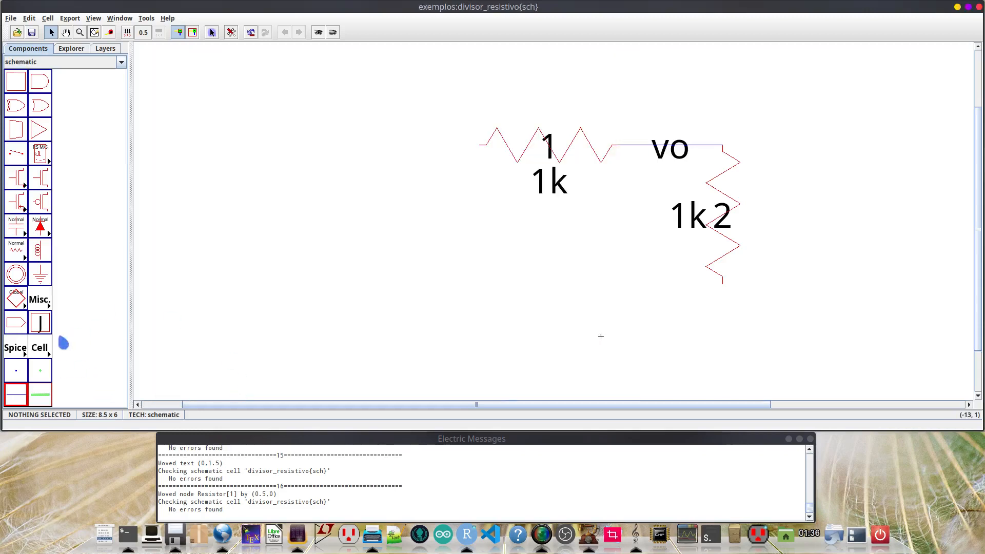
- Place a VDC source from the Spice parts to the left of resistor 1 and below its level
left_click(26, 359)
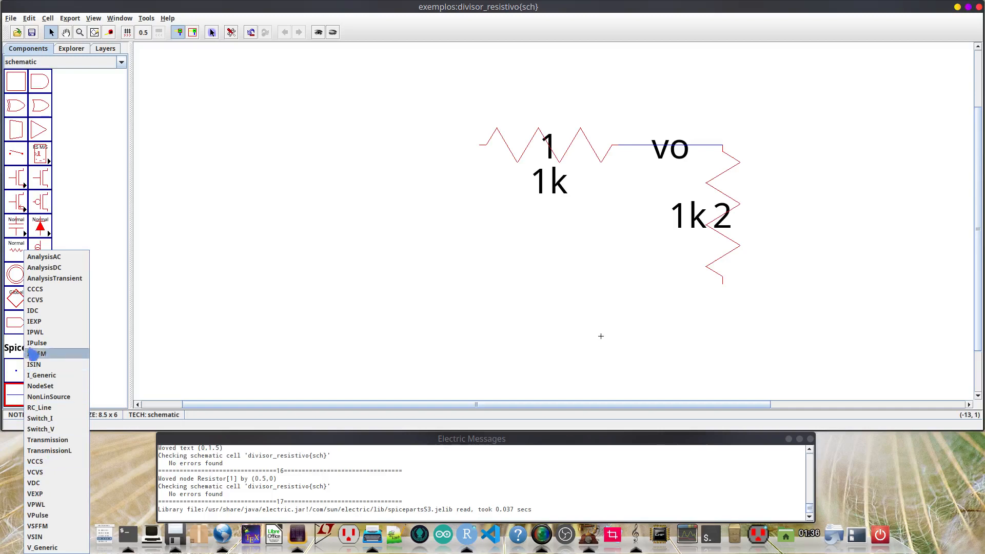
left_click(40, 486)
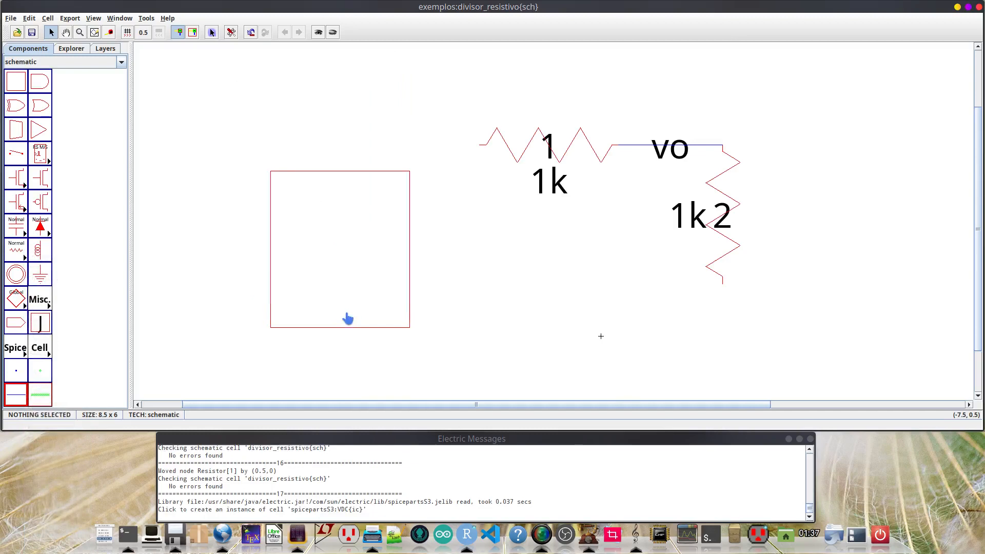
left_click(352, 328)
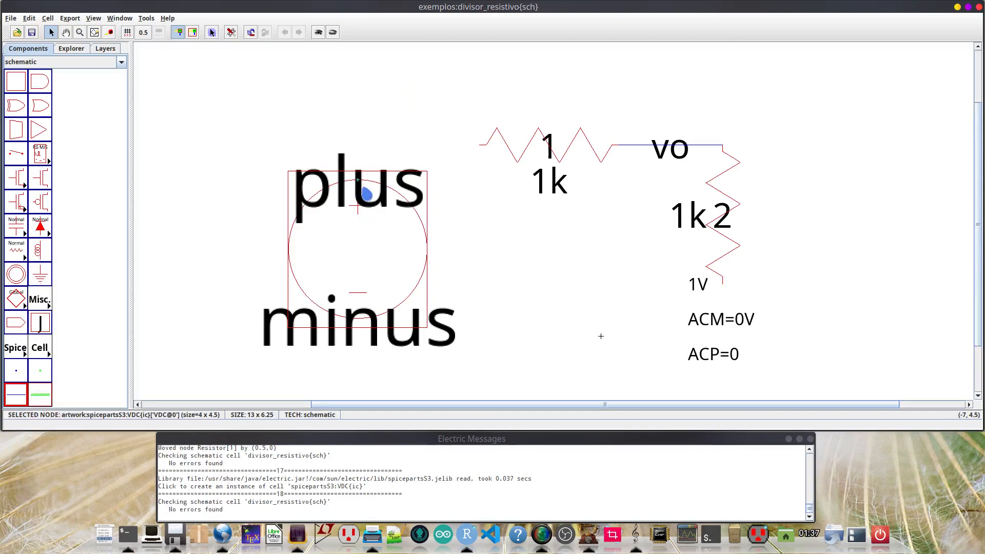
- Wire the VDC source's plus terminal straight up and across to the free end of resistor 1
right_click_drag(360, 187, 357, 145)
left_click(490, 232)
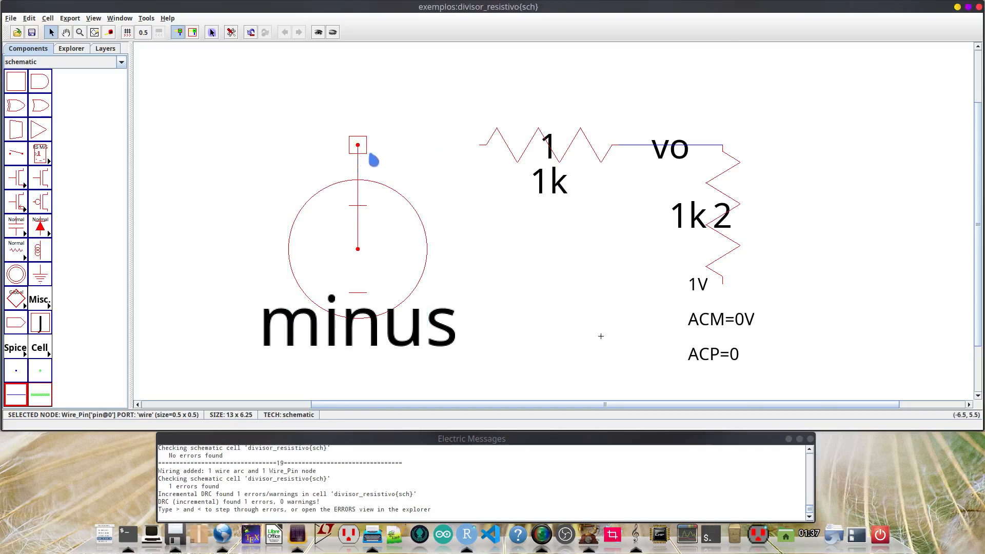
right_click(483, 153)
left_click(391, 97)
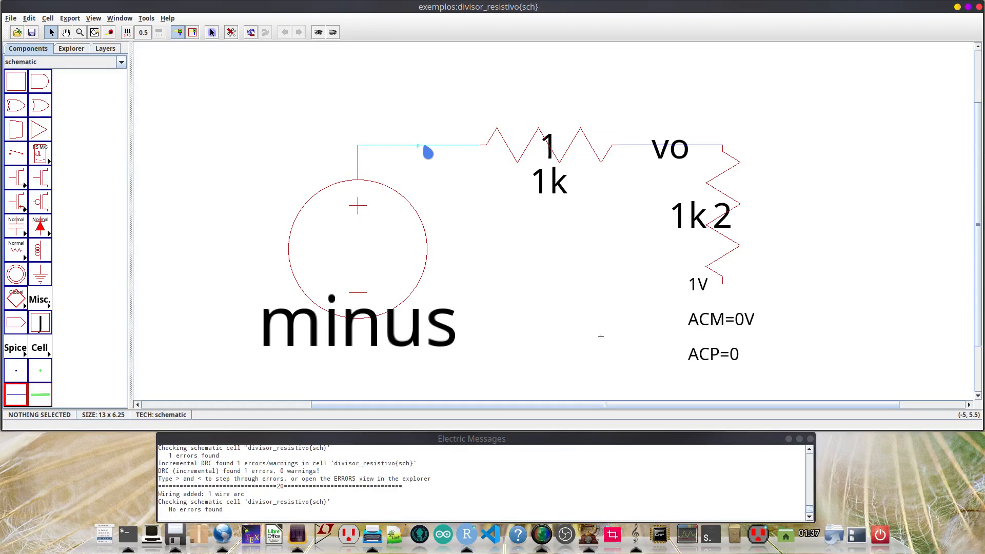
- Name the horizontal wire between the VDC source and resistor 1 vi in its arc properties
double_click(428, 153)
type("v")
left_click(341, 233)
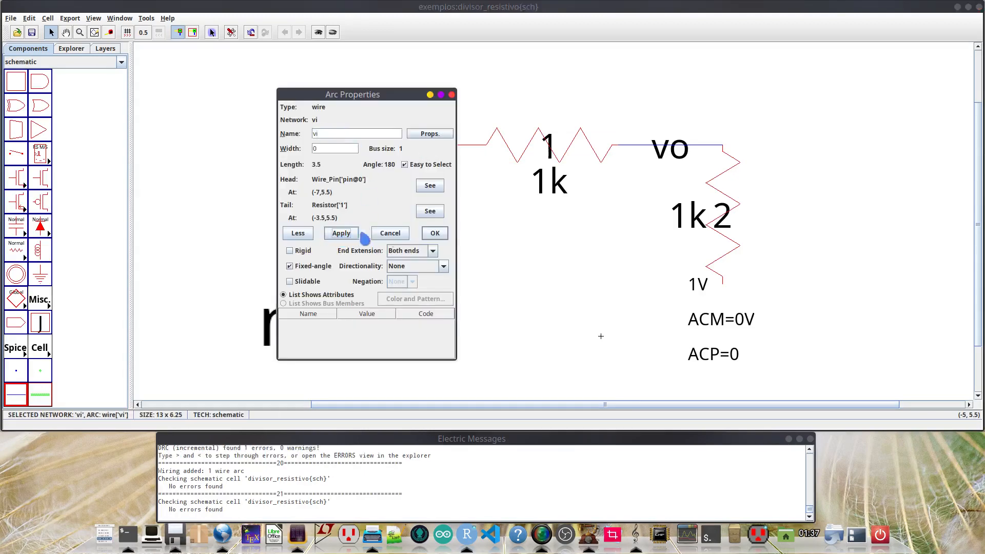
left_click(435, 233)
left_click(513, 239)
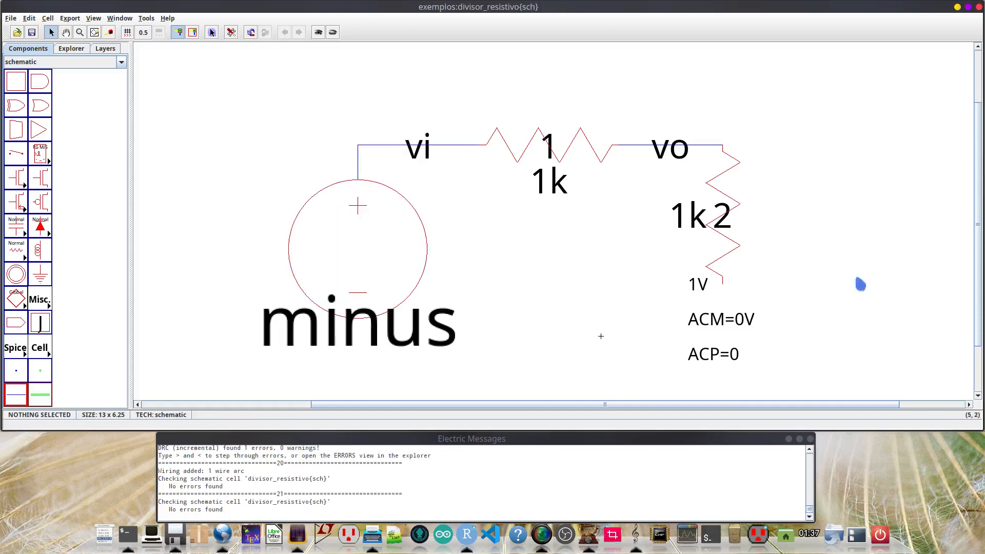
- Place a ground symbol directly below the VDC source, aligned with its minus terminal
left_click_drag(983, 246, 977, 340)
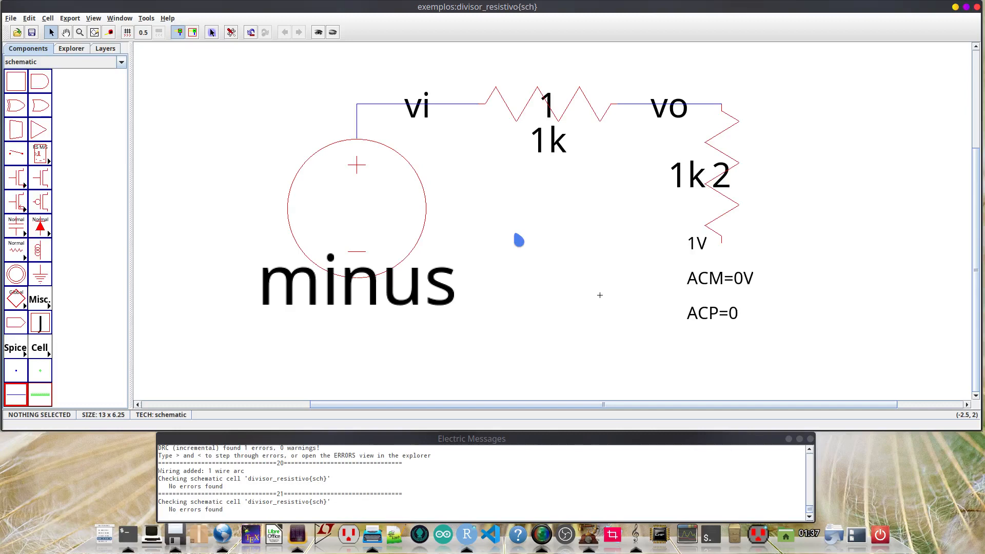
scroll(518, 240, "down", 3, "ctrl")
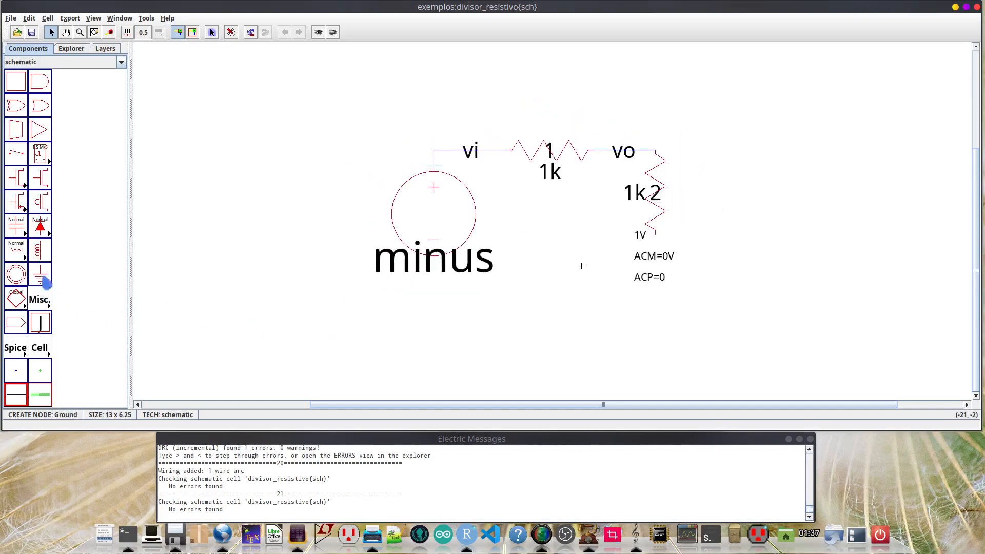
left_click(44, 279)
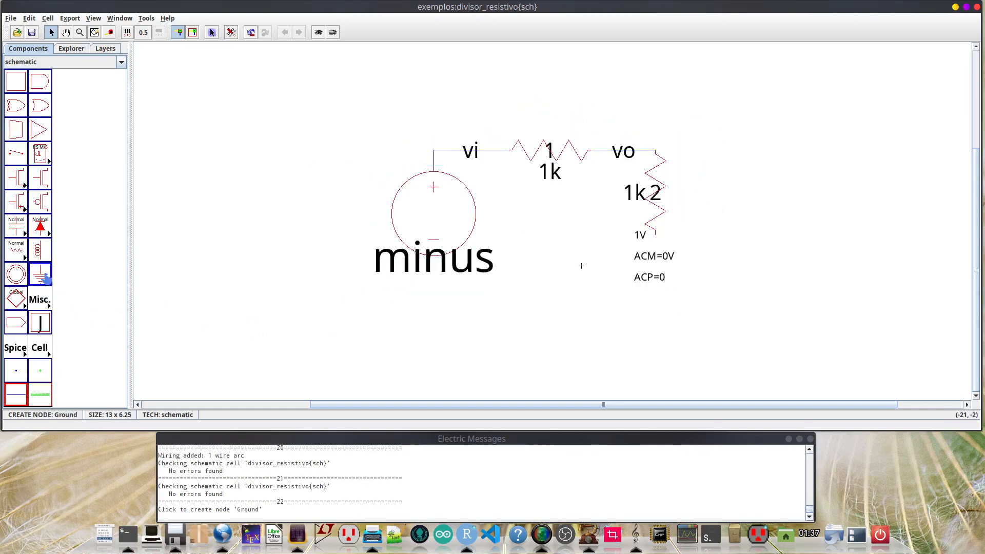
left_click(435, 362)
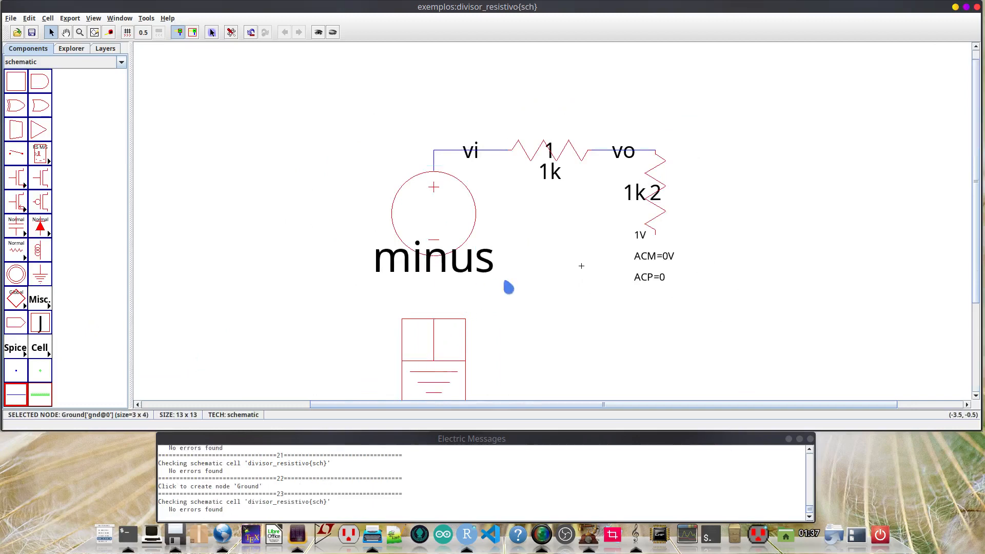
left_click(553, 232)
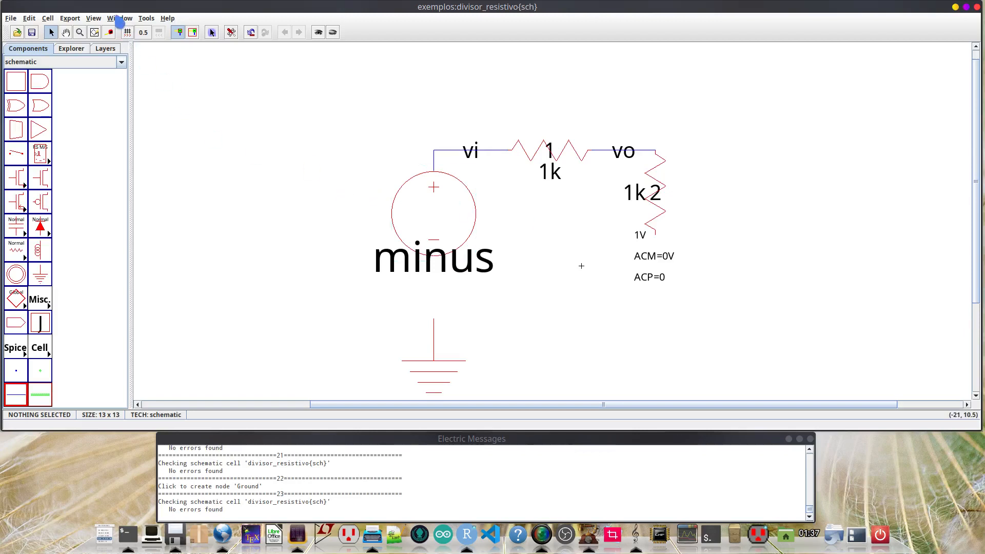
- Show the grid and move the ground symbol up 0.5 units towards the VDC source
left_click(119, 20)
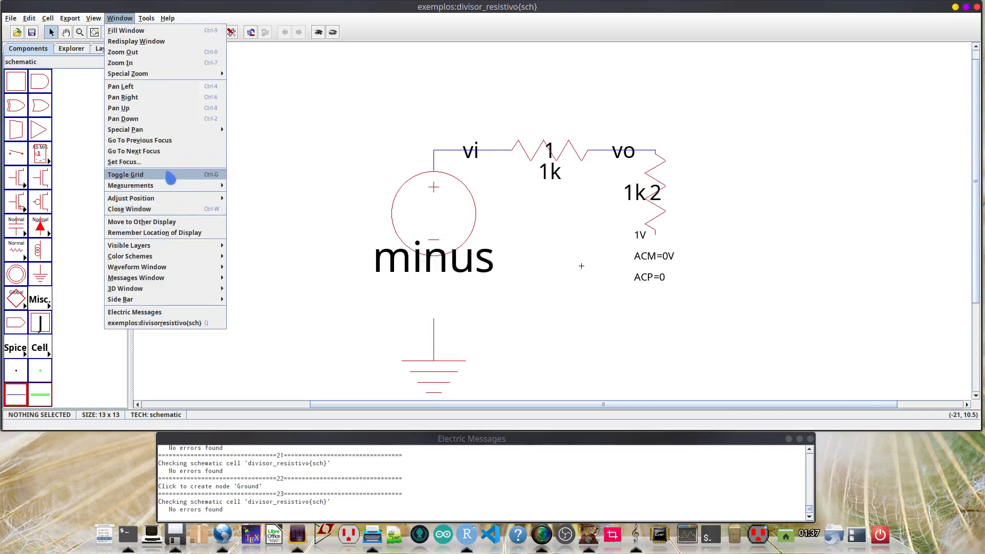
left_click(170, 177)
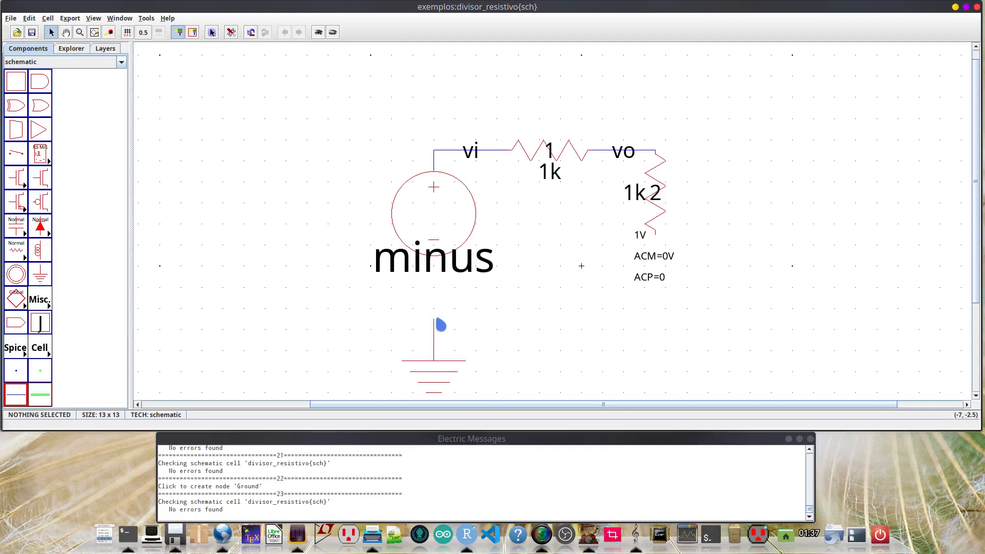
left_click_drag(440, 363, 442, 352)
left_click(515, 337)
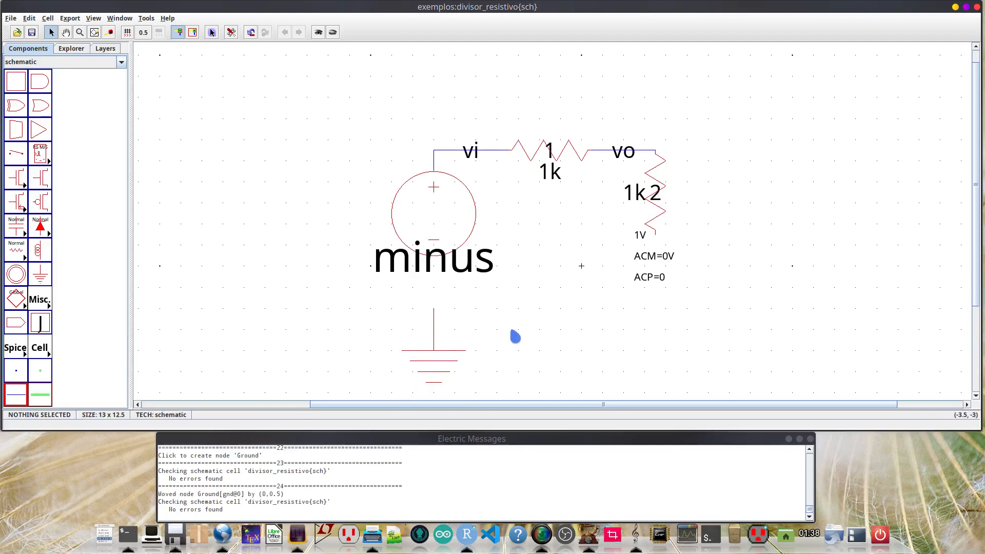
- Wire the VDC source's minus terminal and the lower end of resistor 2 to the top of the ground symbol
left_click(435, 263)
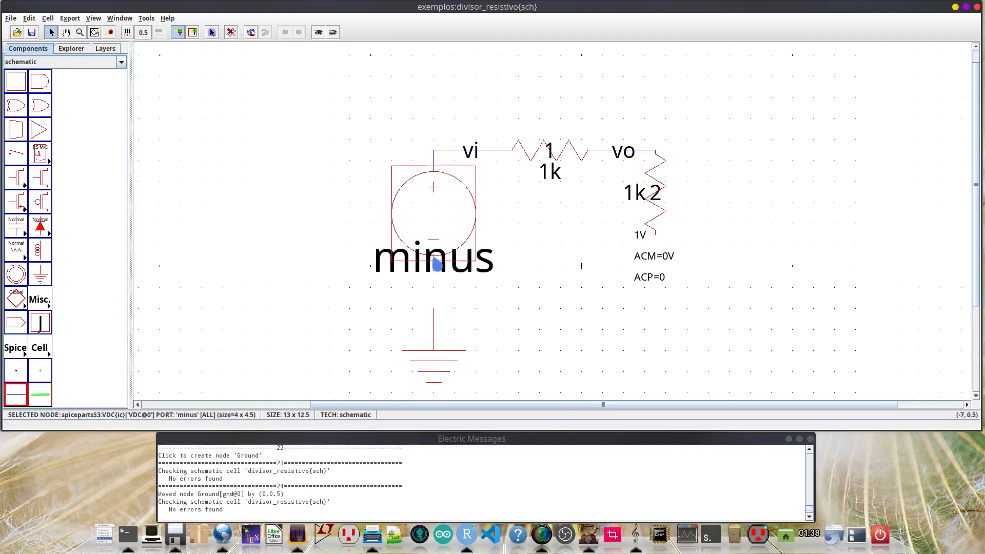
right_click(440, 314)
left_click(560, 340)
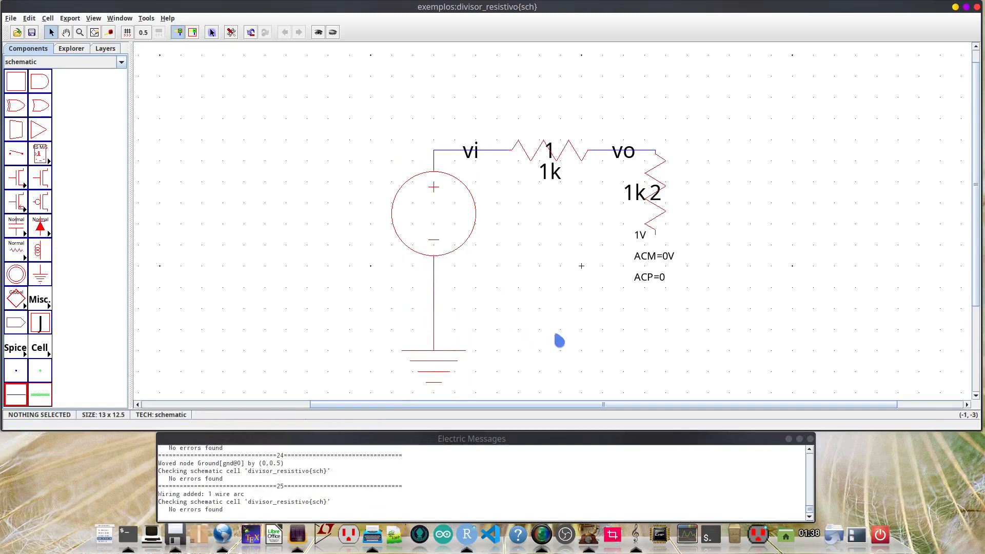
left_click(659, 242)
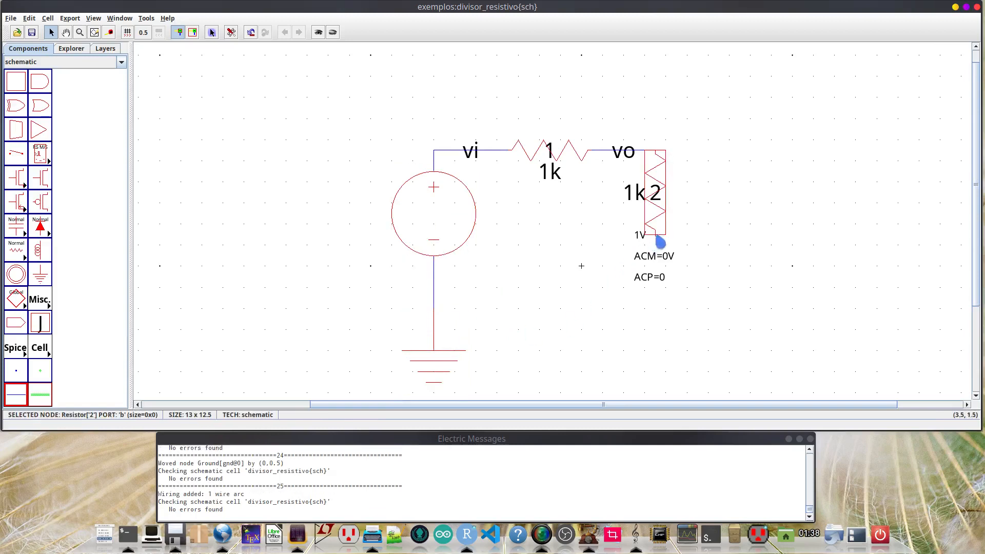
right_click(657, 309)
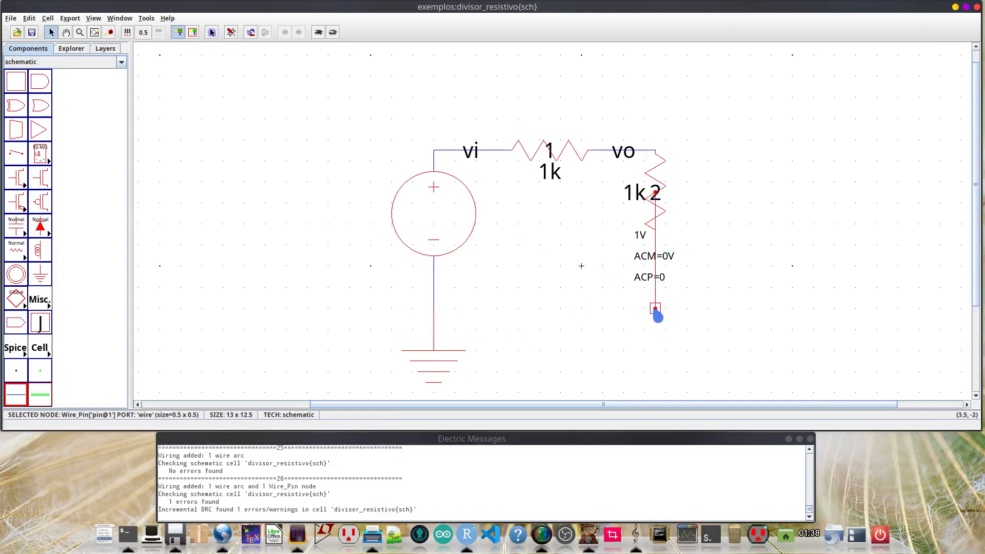
right_click(437, 314)
left_click(524, 329)
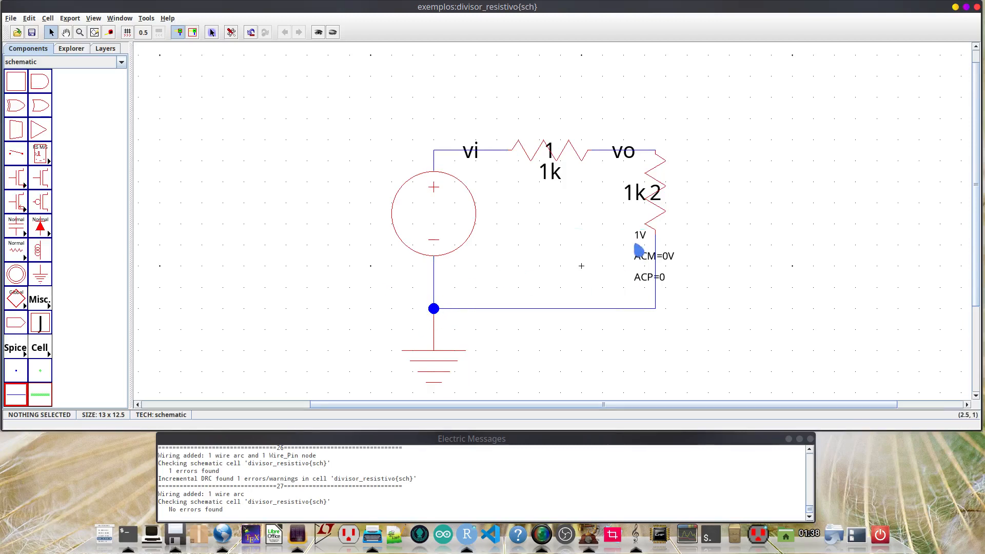
- Move the source's 1V, ACM and ACP parameter texts 7 units left and 2 units up, beside the source
left_click_drag(608, 231, 646, 296)
left_click(573, 261)
left_click_drag(615, 229, 497, 226)
left_click(499, 268)
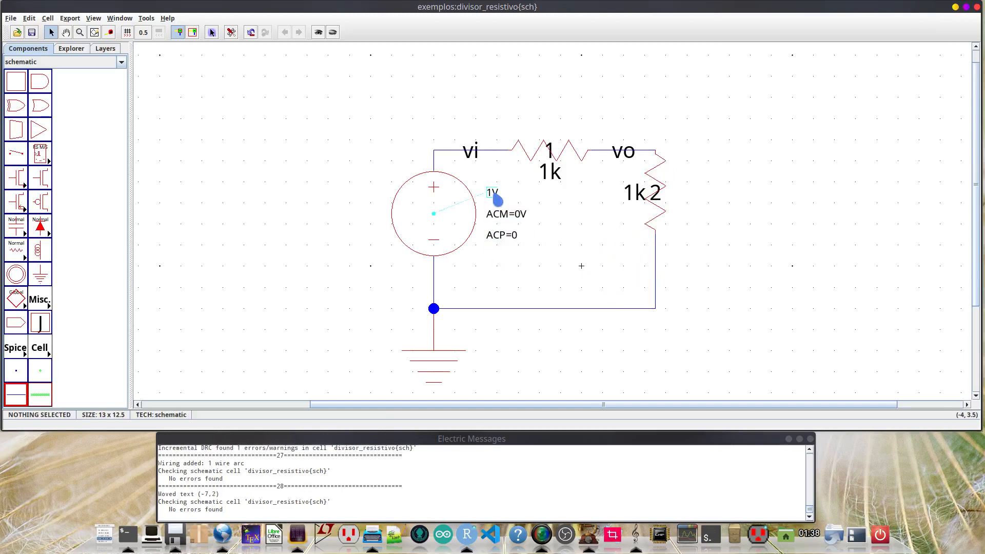
- Name the VDC source _1 in its node properties
double_click(460, 240)
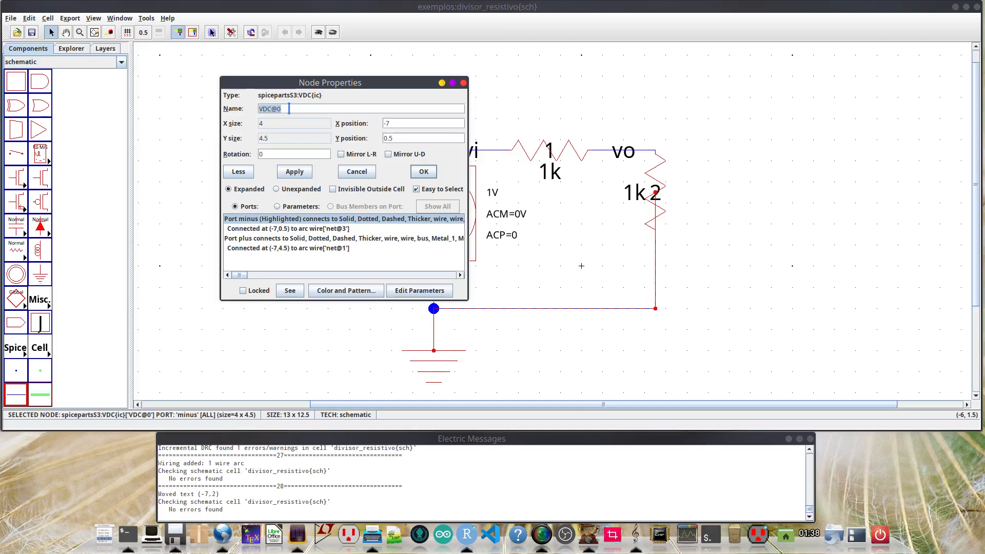
type("1")
left_click(303, 175)
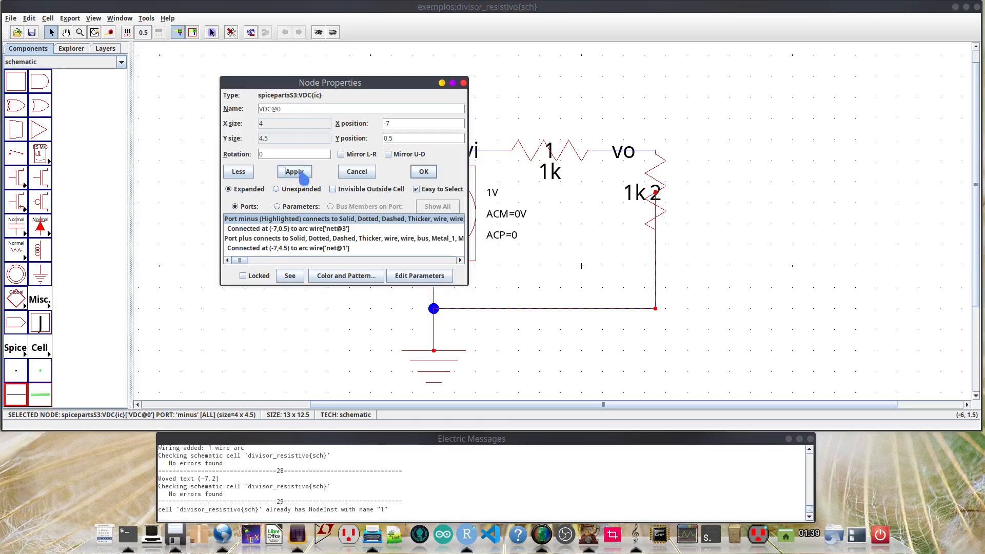
left_click_drag(288, 109, 252, 109)
key("BackSpace")
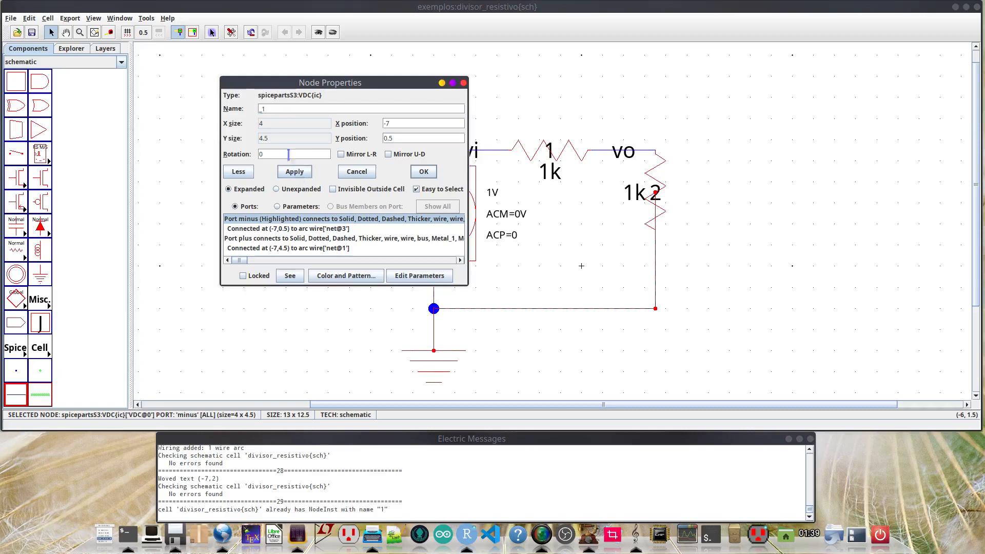
key("BackSpace")
left_click(295, 171)
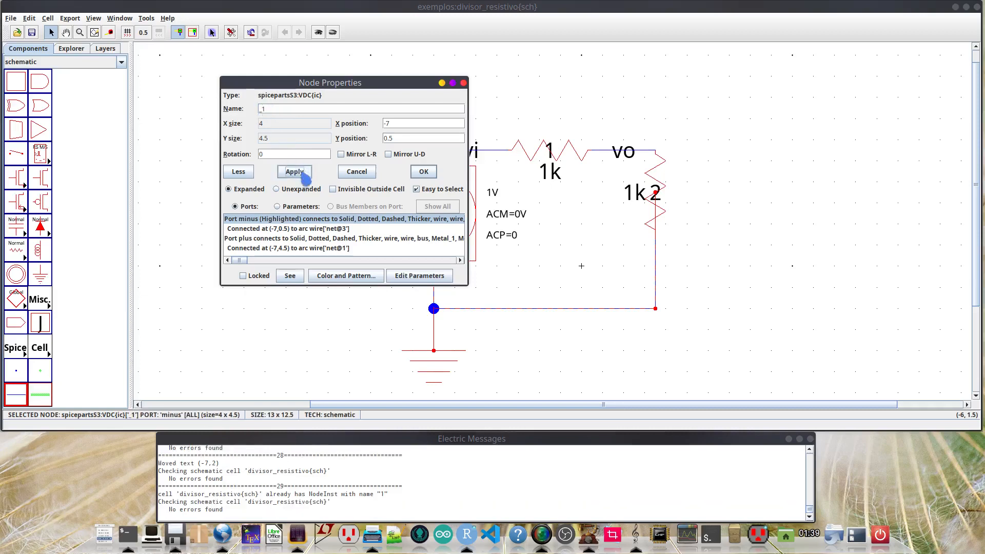
left_click(429, 175)
left_click(334, 234)
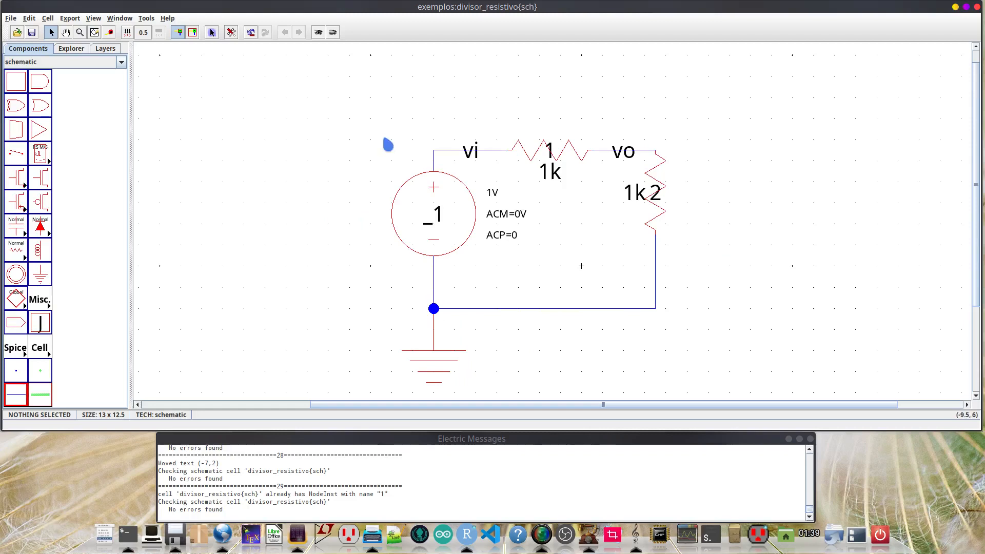
- Add a Spice Code text to the left of the source and shift it 1 unit right and 1 unit down
left_click_drag(457, 406, 319, 406)
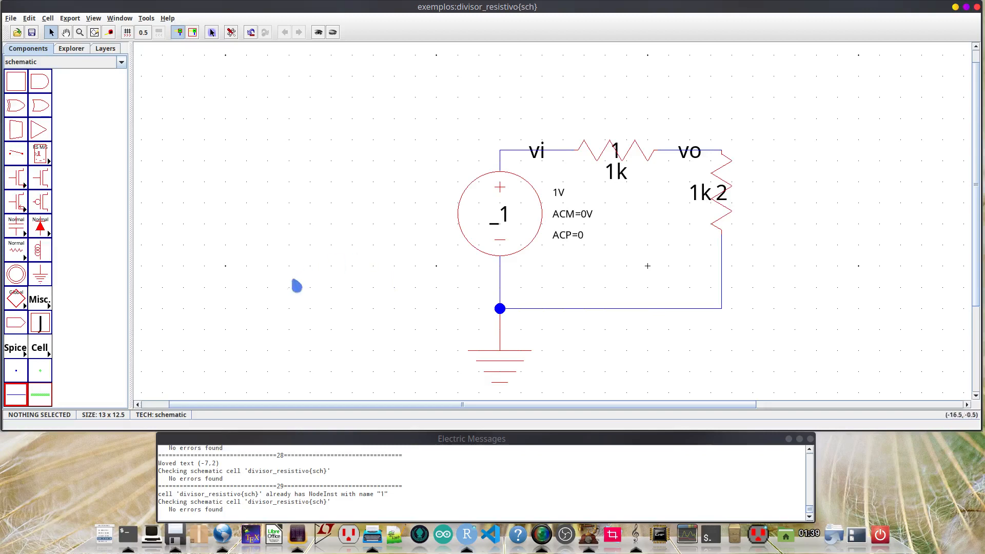
left_click(52, 310)
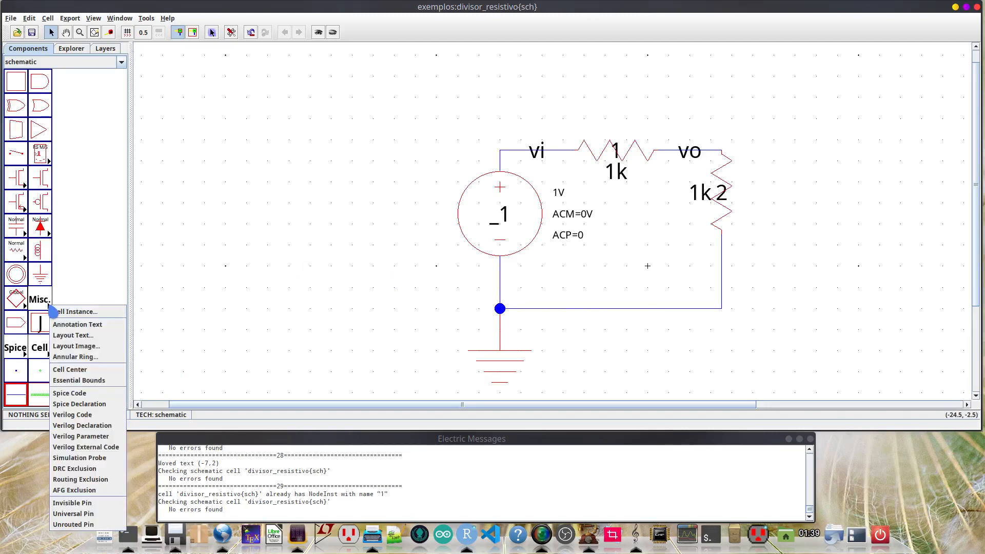
left_click(90, 395)
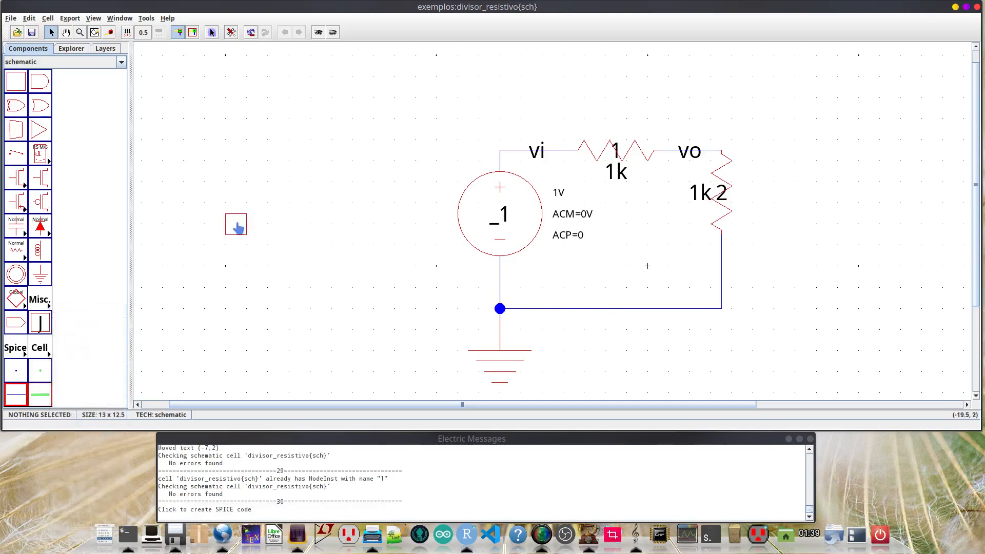
left_click(317, 189)
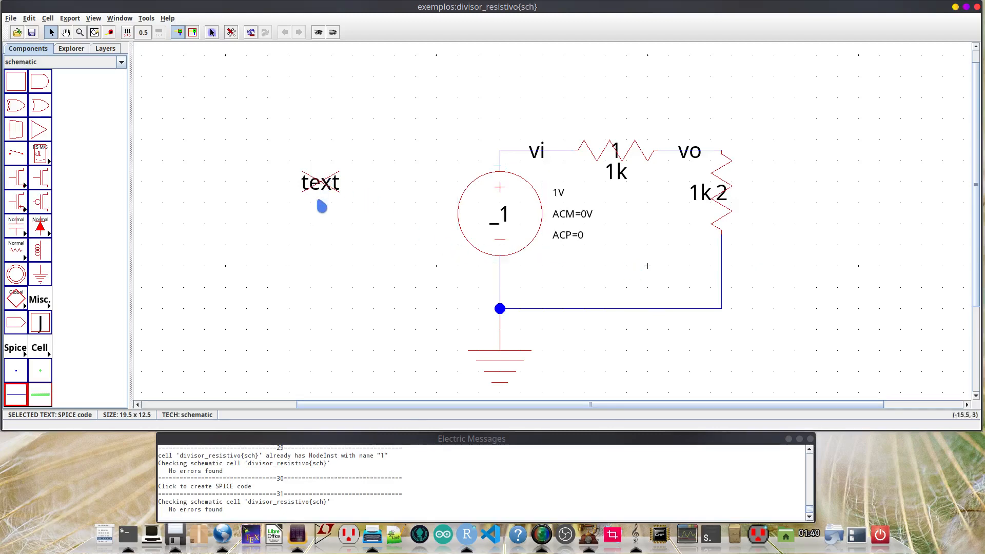
left_click_drag(323, 191, 344, 212)
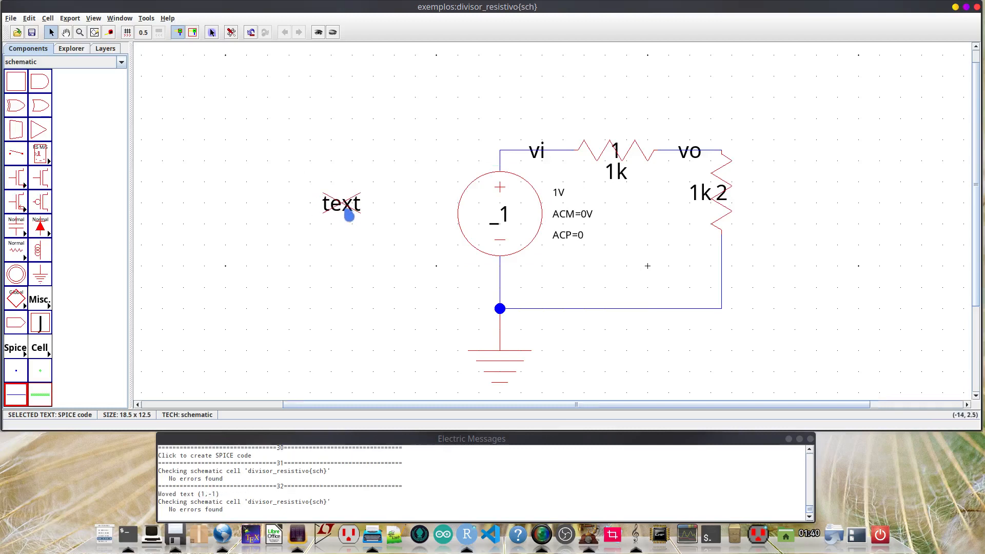
- Try editing the Spice code label in place and put its wording back to text
double_click(340, 204)
left_click(381, 209)
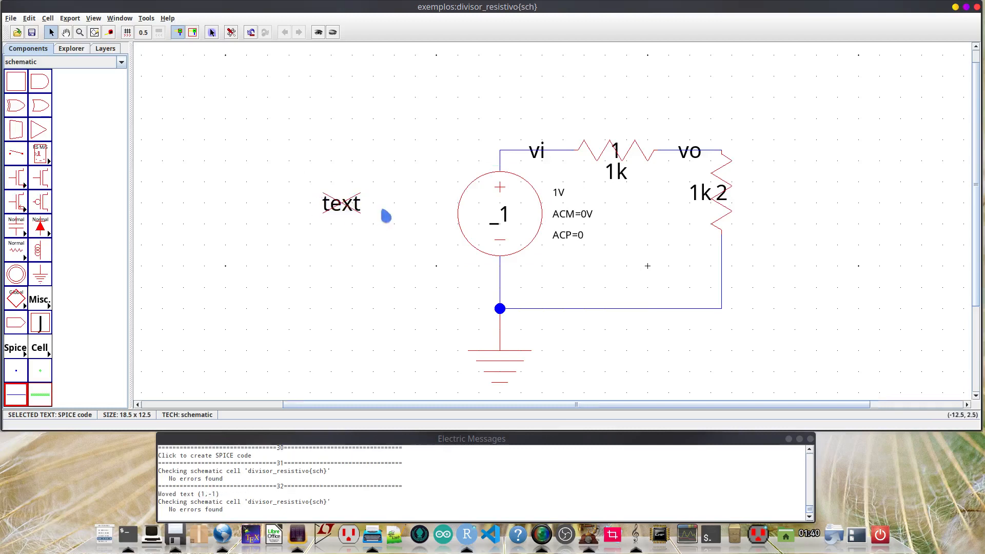
double_click(348, 209)
type("safkajscdlfk")
key("BackSpace")
key("BackSpace")
key("BackSpace")
key("BackSpace")
key("BackSpace")
key("BackSpace")
key("BackSpace")
key("BackSpace")
key("BackSpace")
key("BackSpace")
key("BackSpace")
key("BackSpace")
type("text")
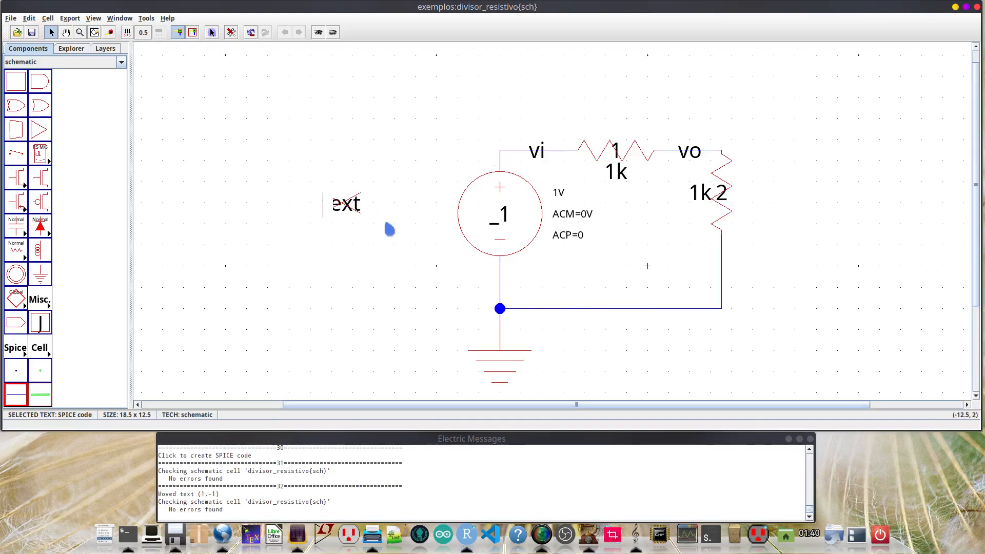
left_click(362, 247)
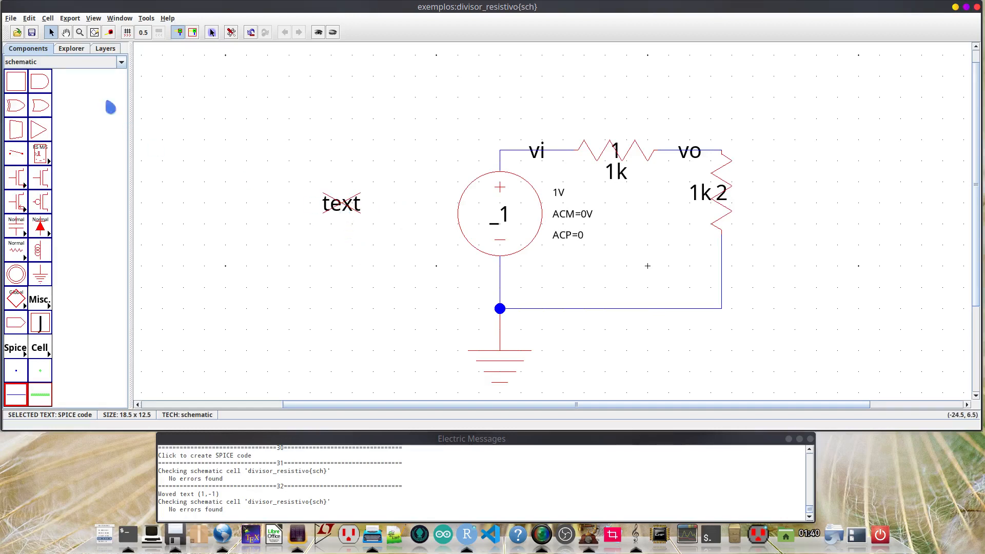
- Make the Spice code text left of the source multi-line and replace its wording with .op
left_click(29, 19)
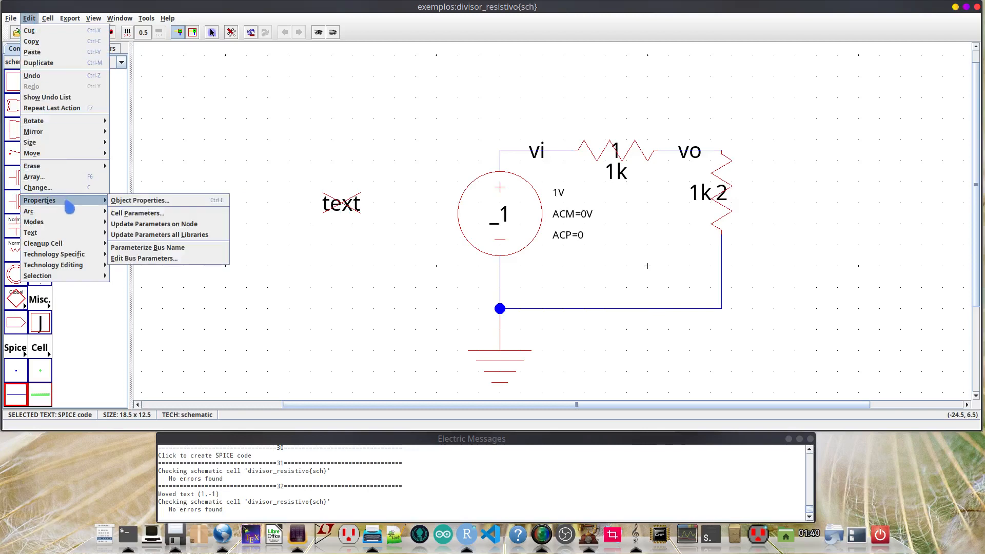
left_click(165, 205)
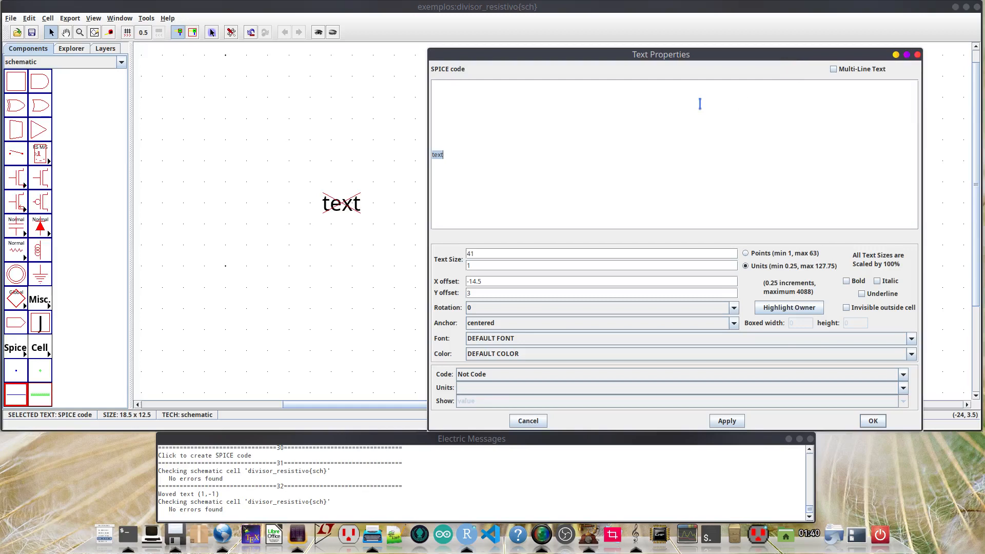
left_click(834, 69)
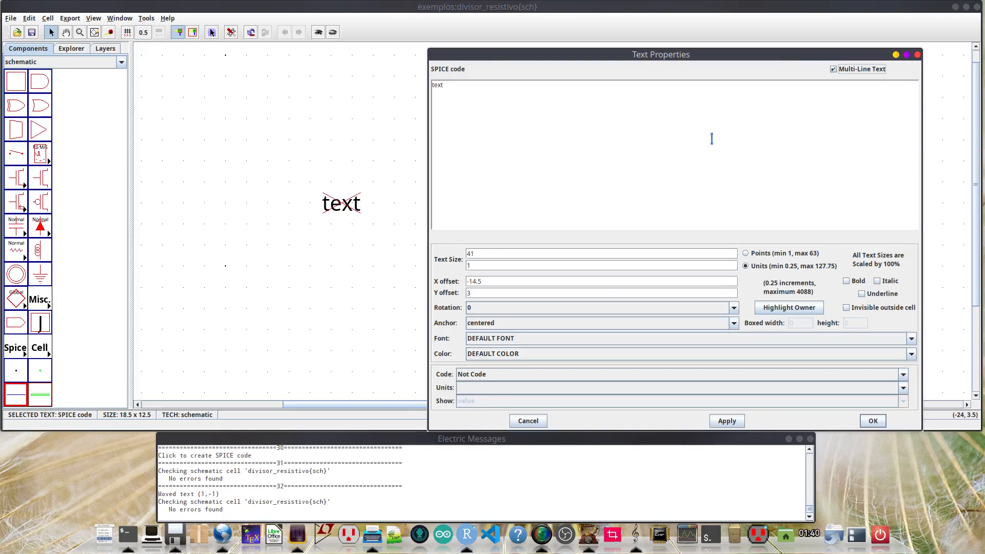
double_click(455, 90)
left_click_drag(583, 63, 693, 121)
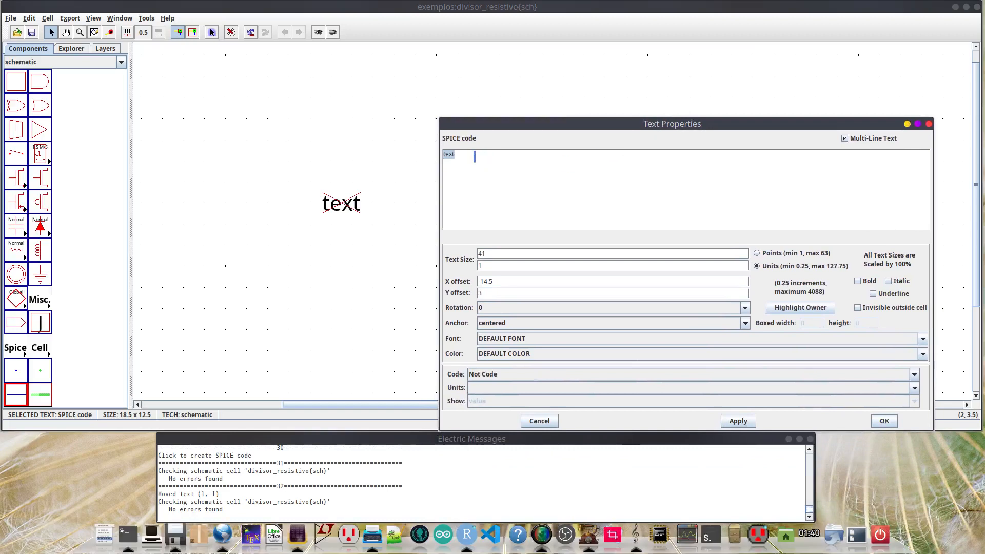
type(".op")
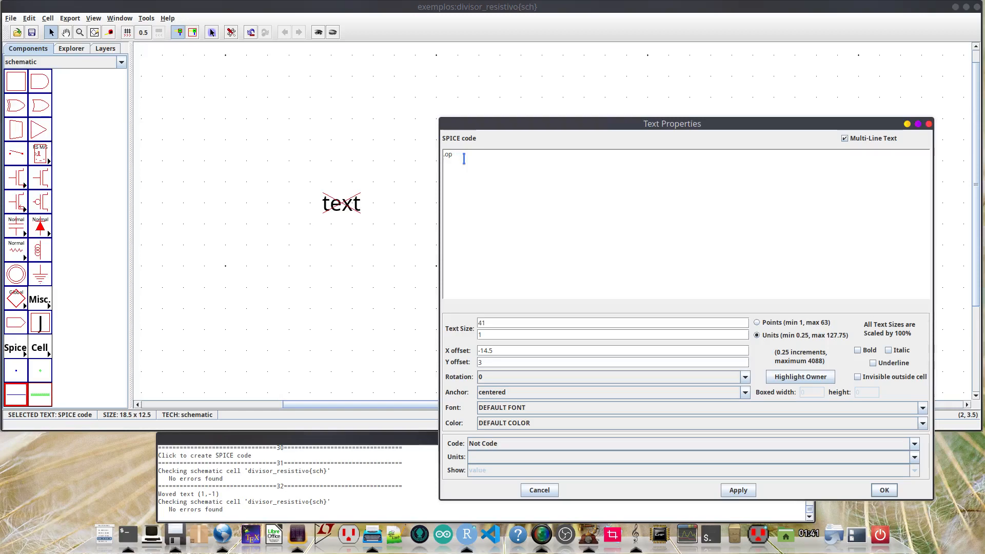
- Add a .control to .endc block below the .op line, containing a run line and a print line
type(".control")
type(".end")
type("ru")
type("n")
key("Return")
type("print")
- Complete the print line with v(vi) v(vo), apply the Spice code and deselect the text
left_click_drag(518, 131, 417, 209)
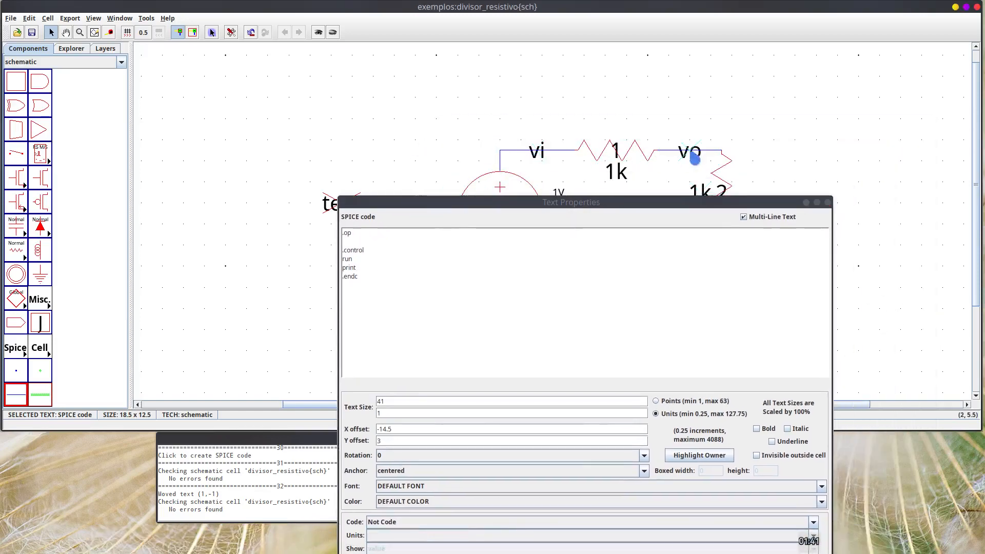
left_click(642, 205)
left_click_drag(641, 205, 670, 109)
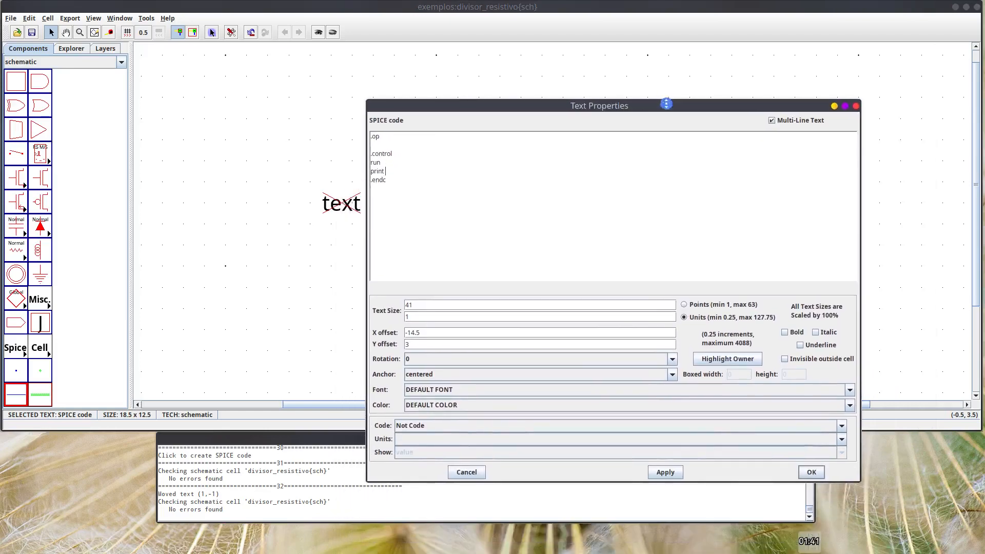
type("v(vi) v(vo)")
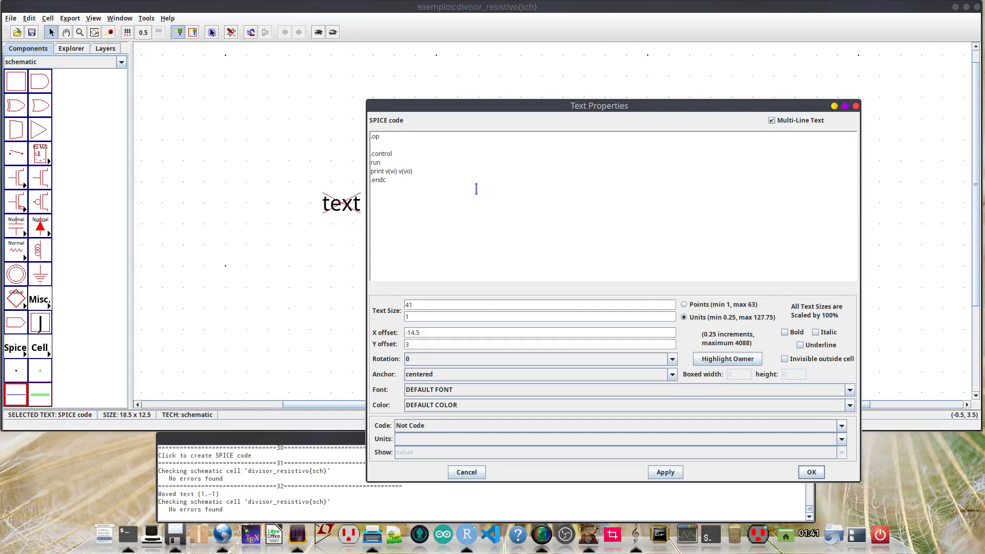
left_click(667, 473)
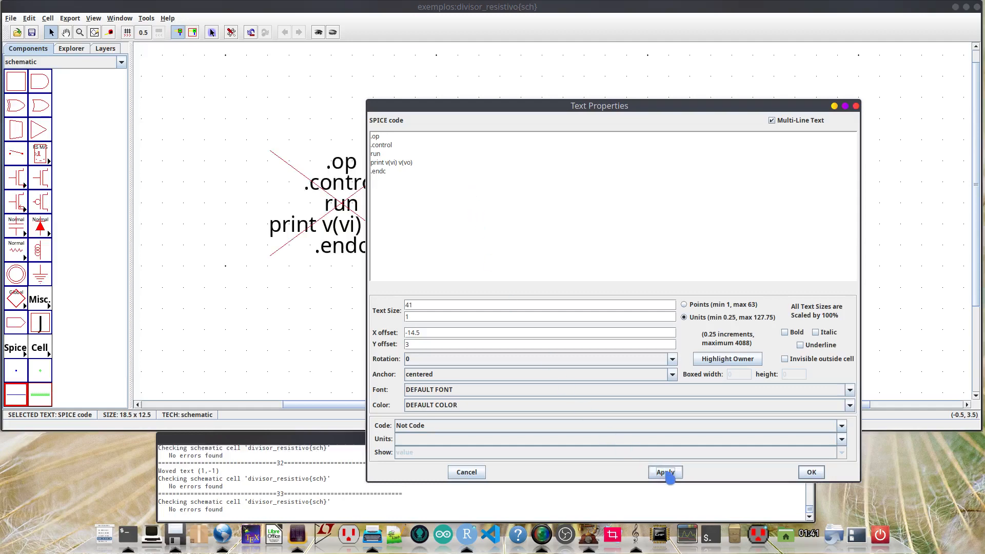
left_click(812, 473)
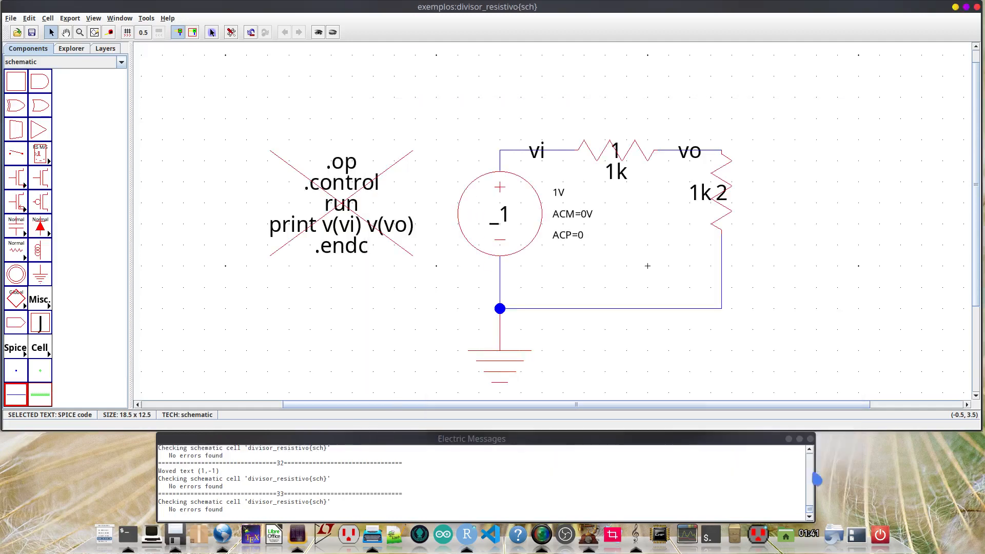
left_click(318, 289)
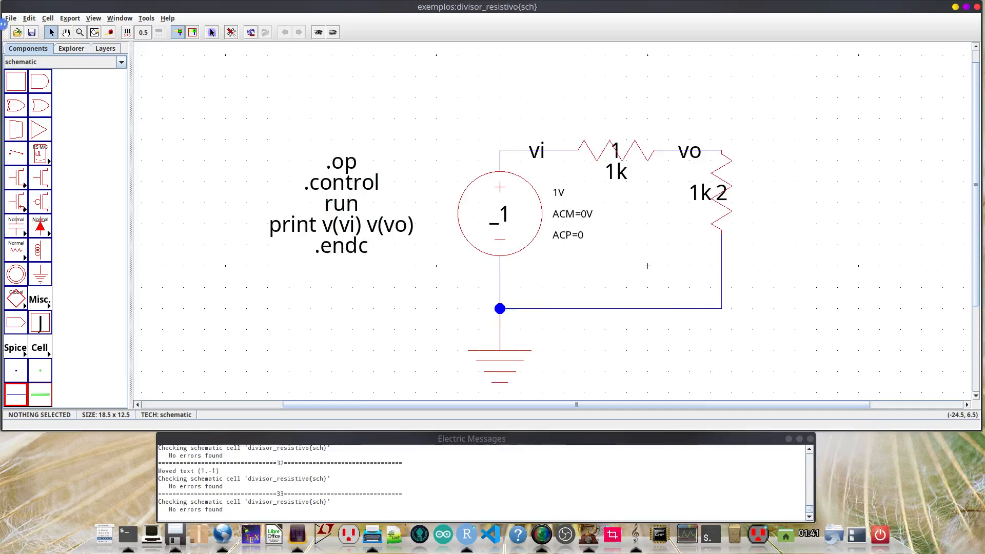
- Set the Spice/CDL preference for after writing the deck to Don't Run
left_click(231, 32)
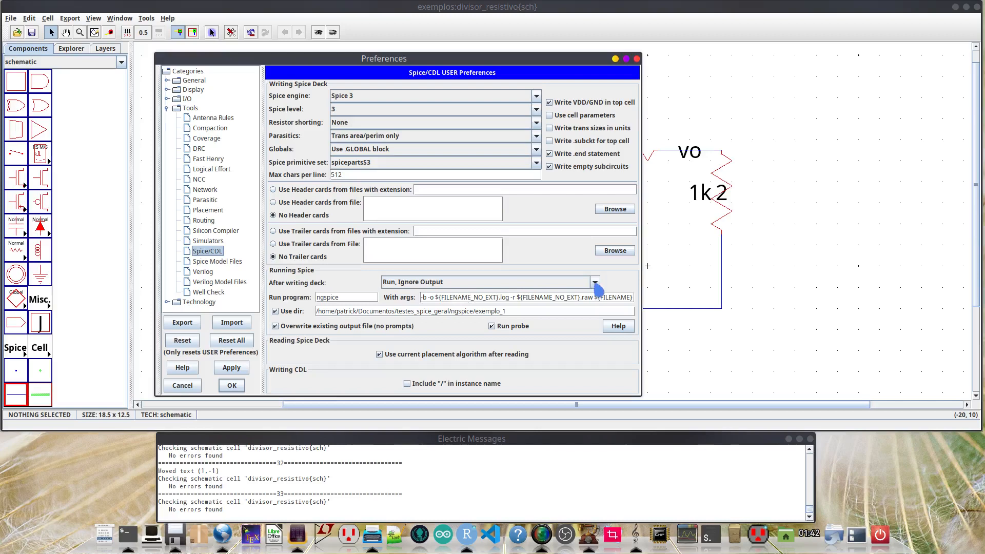
left_click_drag(449, 58, 678, 57)
left_click(356, 170)
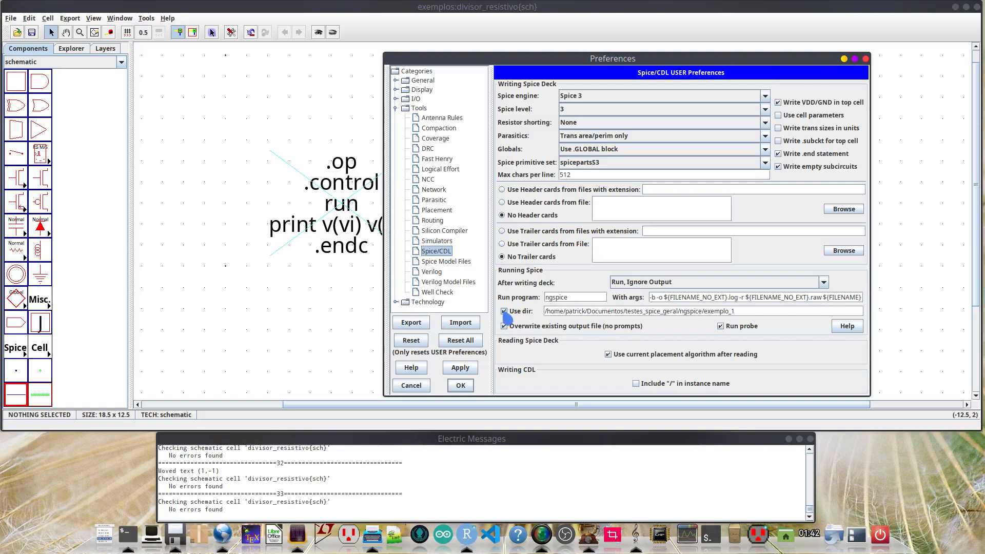
left_click(646, 284)
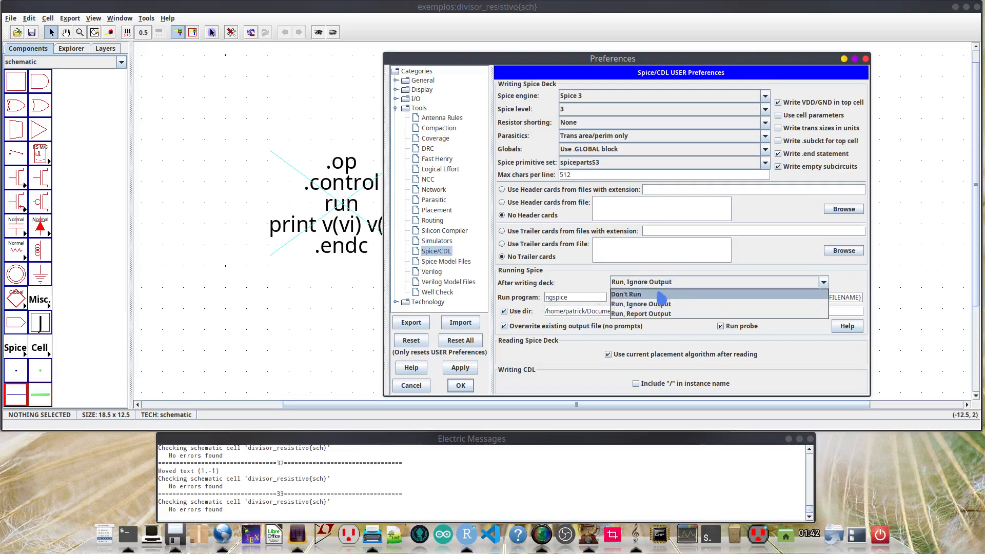
left_click(657, 293)
left_click(461, 386)
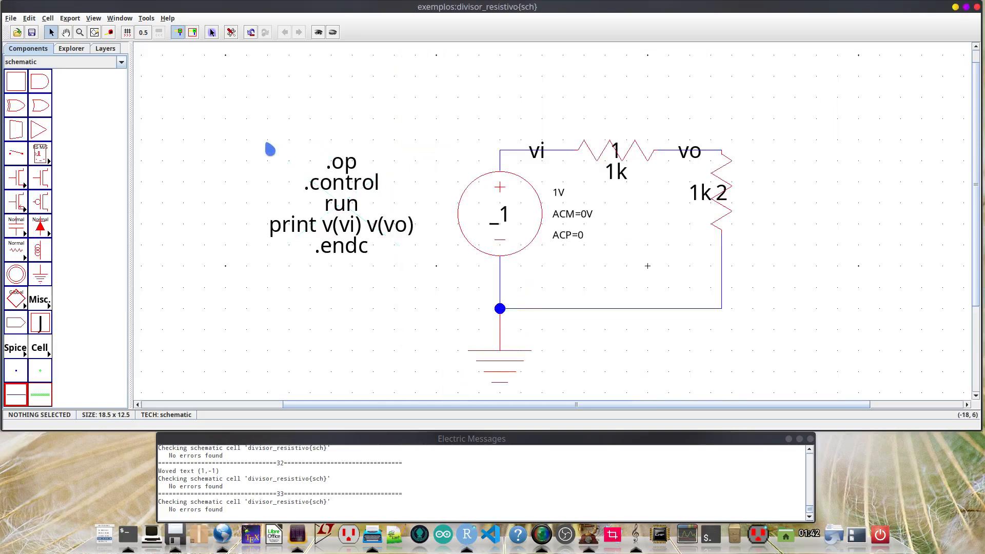
- Write the Spice deck as divisor_resistivo.spi into a new folder named electric inside testes_spice_geral
left_click(147, 18)
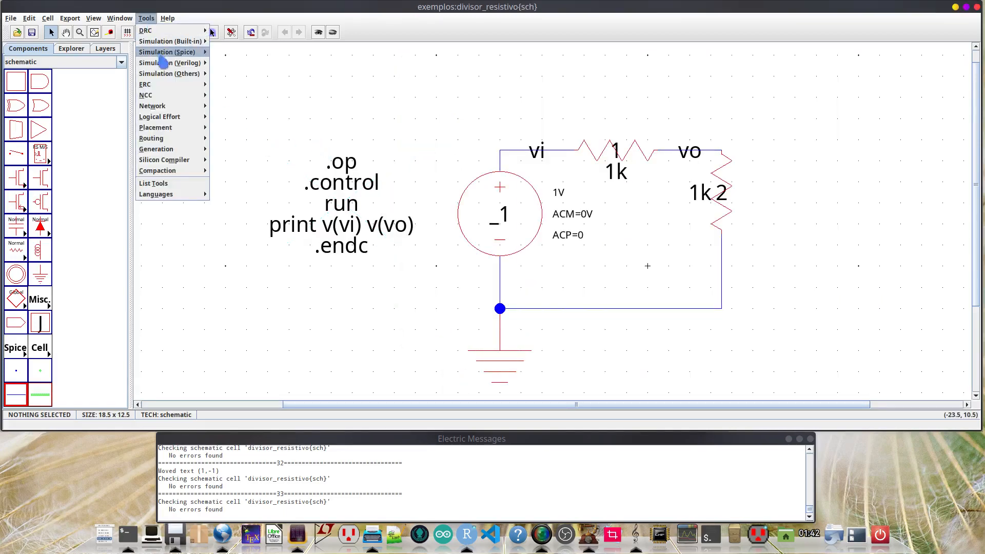
mouse_move(164, 55)
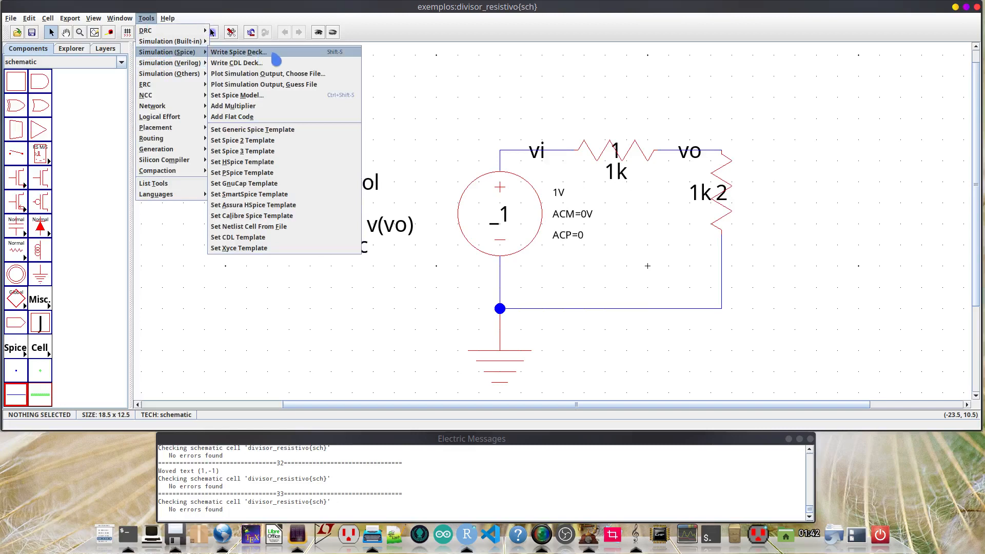
left_click(349, 54)
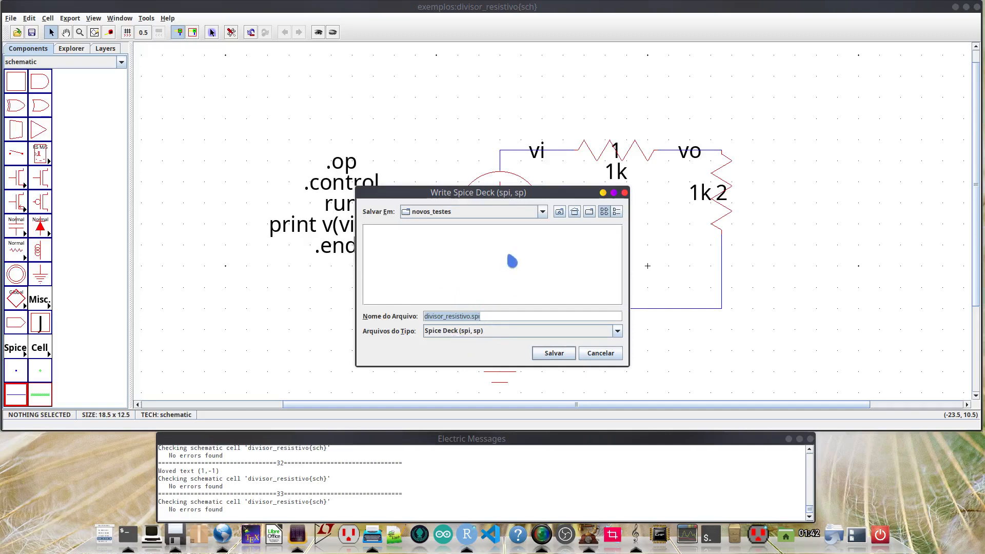
left_click(543, 212)
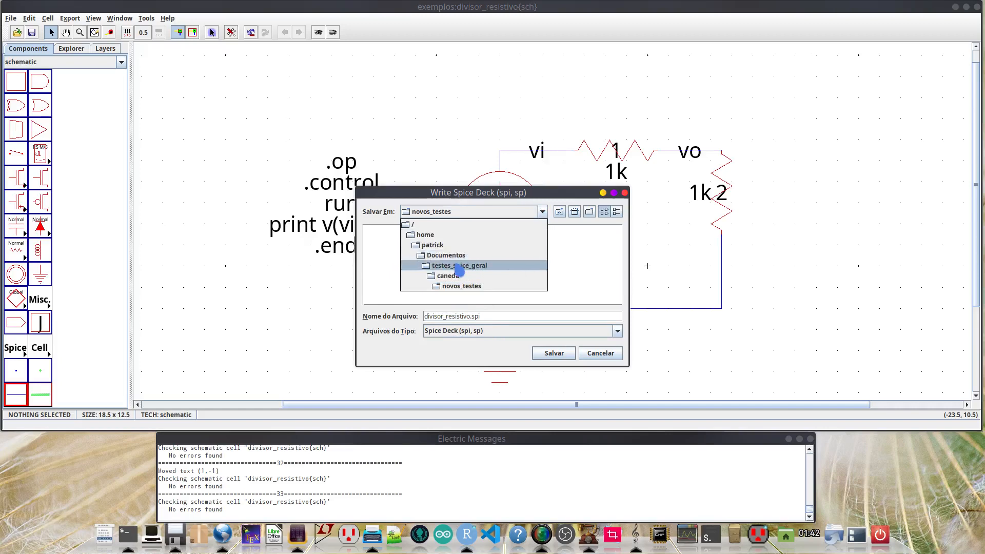
left_click(459, 267)
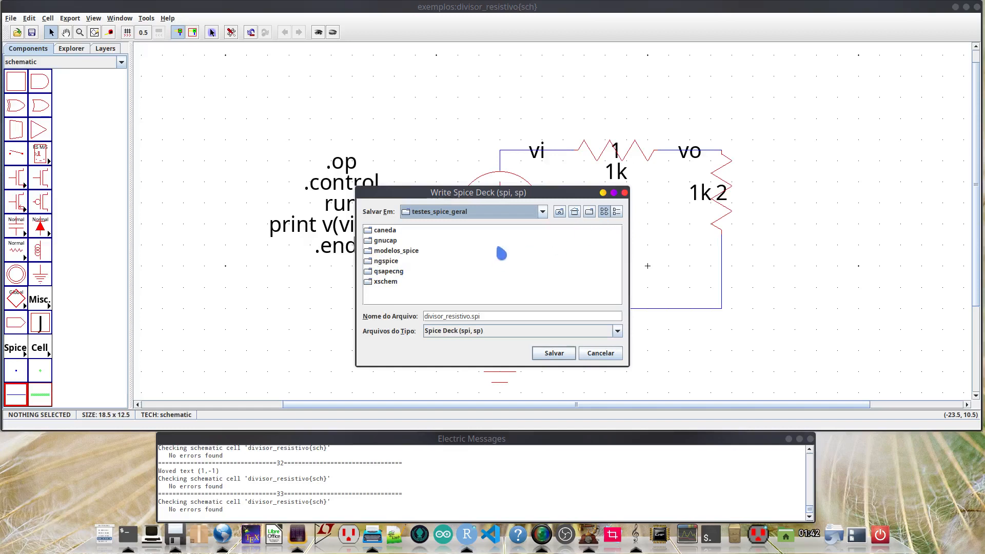
left_click(590, 213)
type("electric")
key("Return")
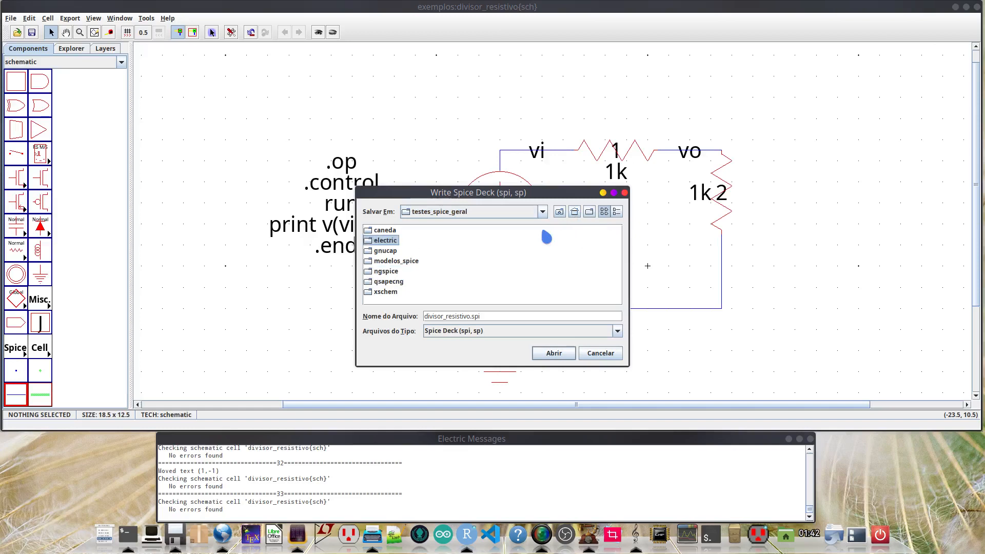
key("Return")
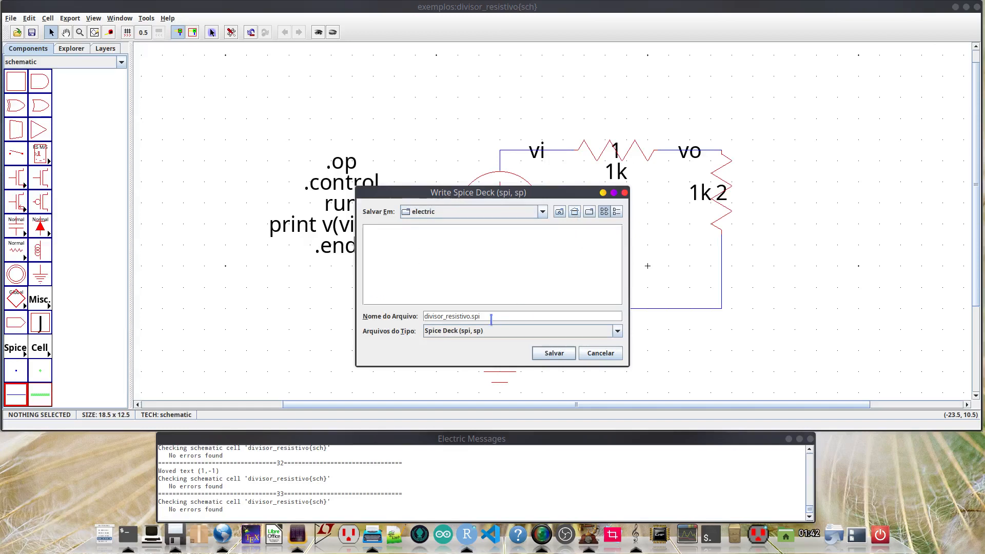
left_click(551, 355)
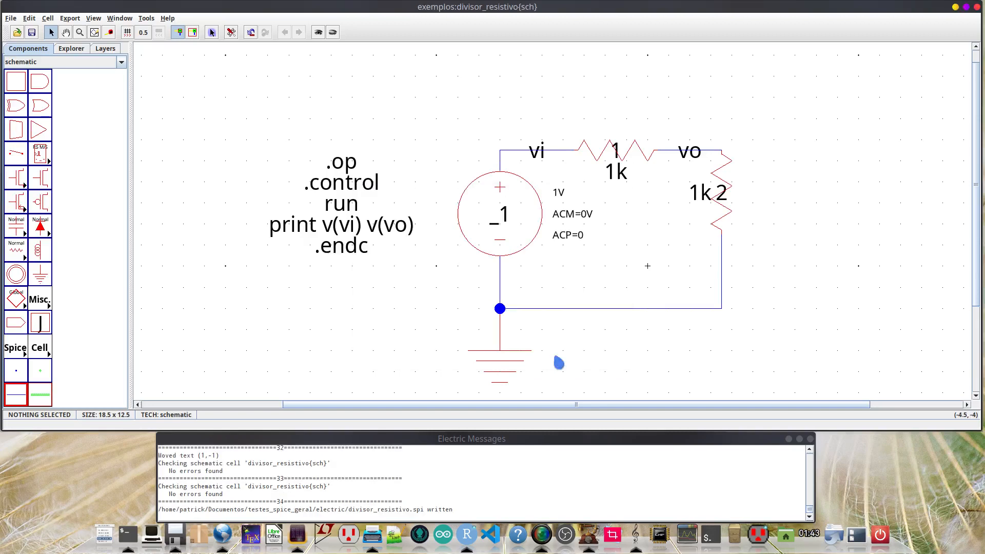
- Run a check on the divisor_resistivo schematic and examine its report in the messages
left_click(458, 457)
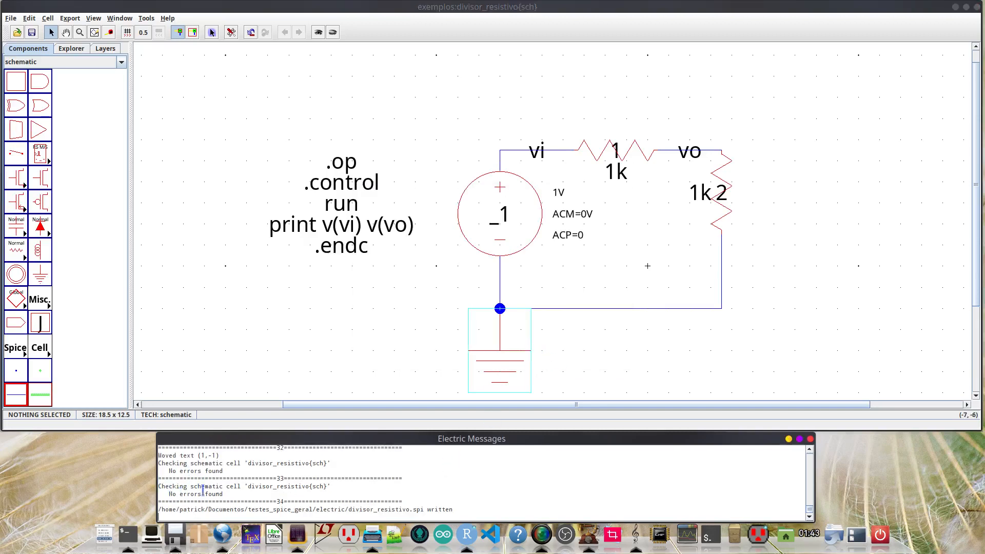
left_click(409, 267)
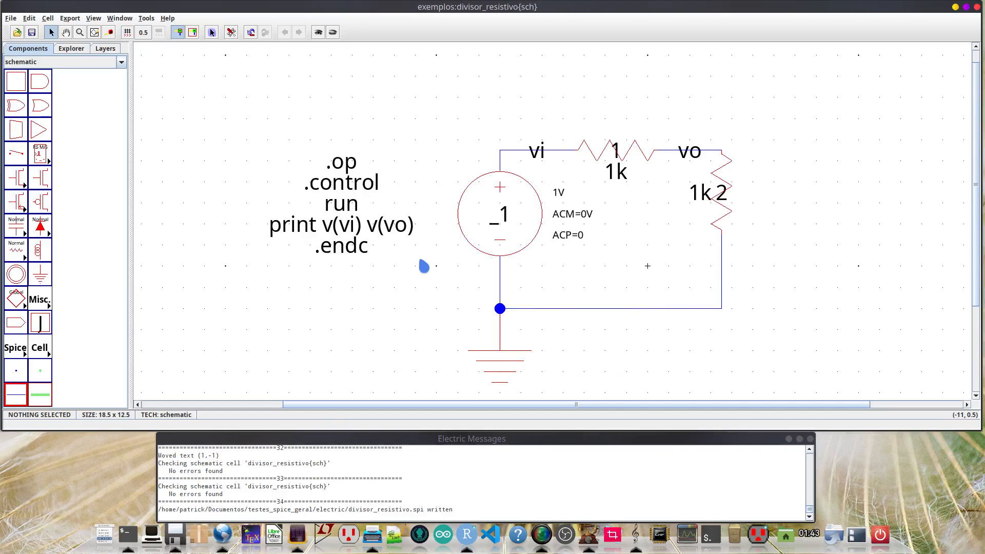
key("F5")
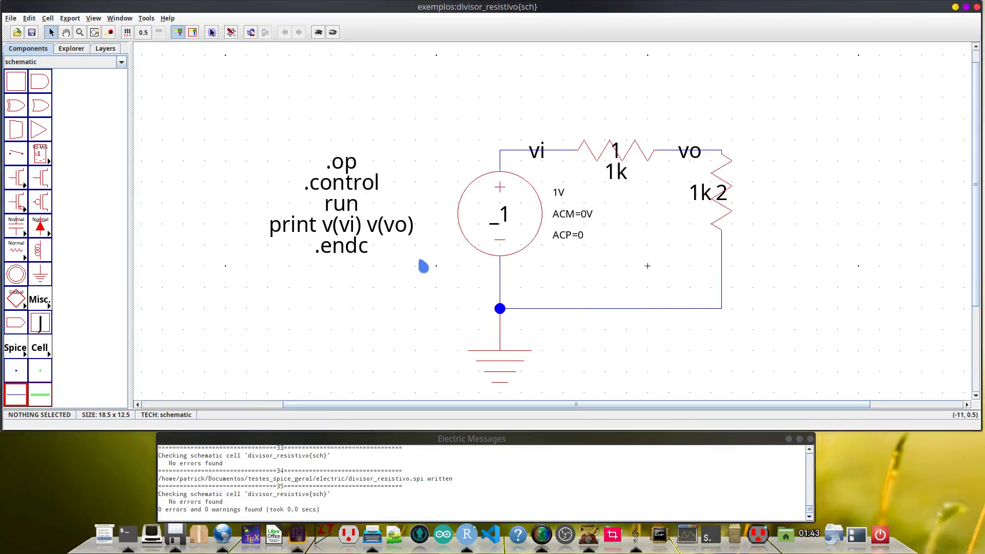
left_click(174, 507)
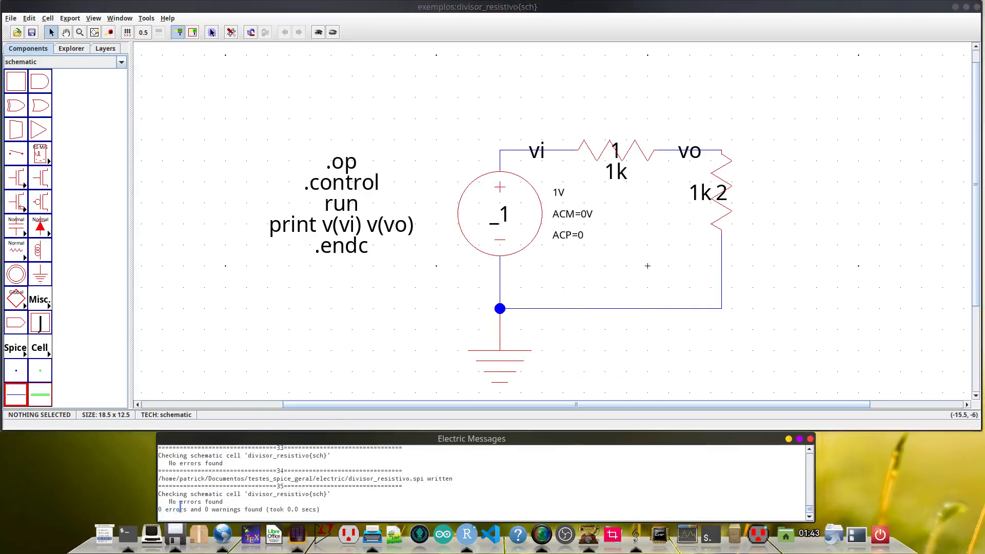